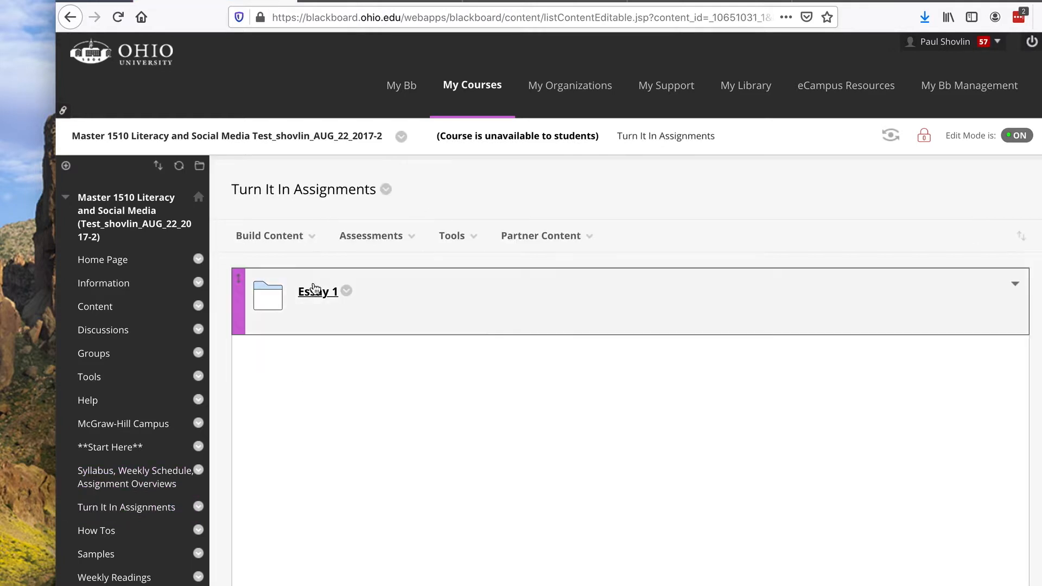
- Start a new Turnitin assignment of type PeerMark Assignment in the Essay 1 folder and proceed to its settings
left_click(317, 292)
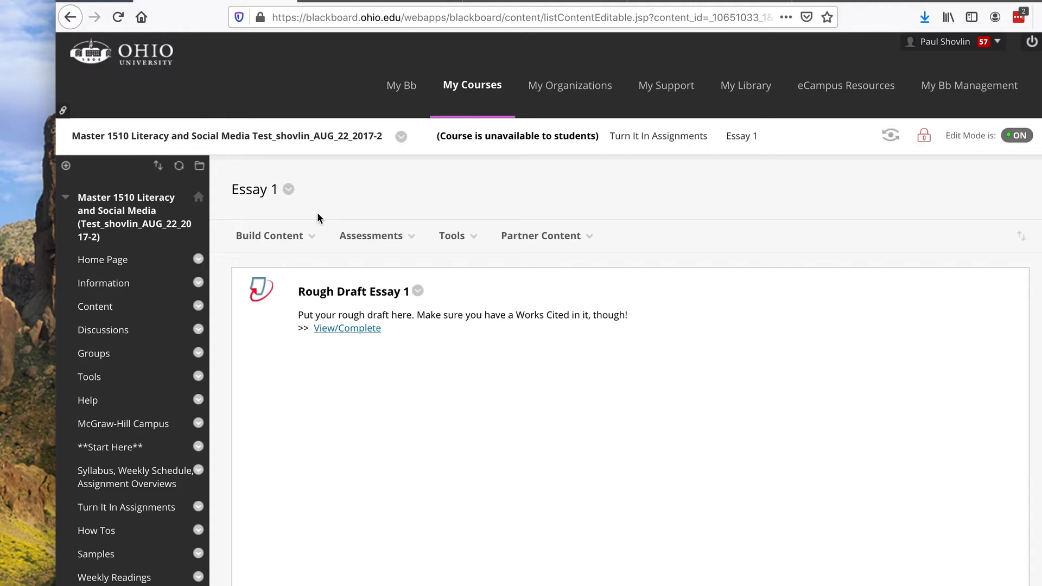
left_click(373, 235)
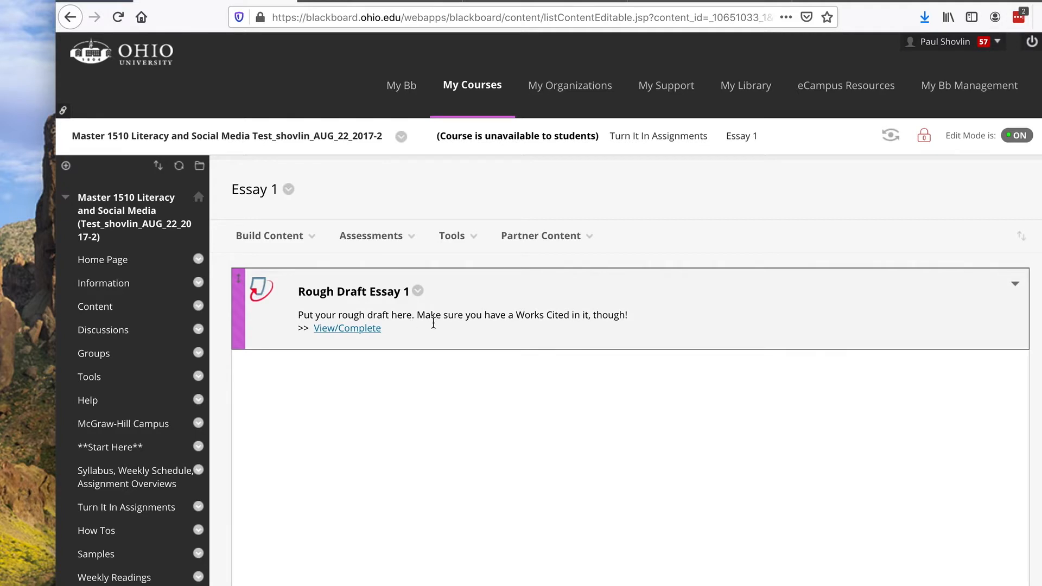
left_click(391, 238)
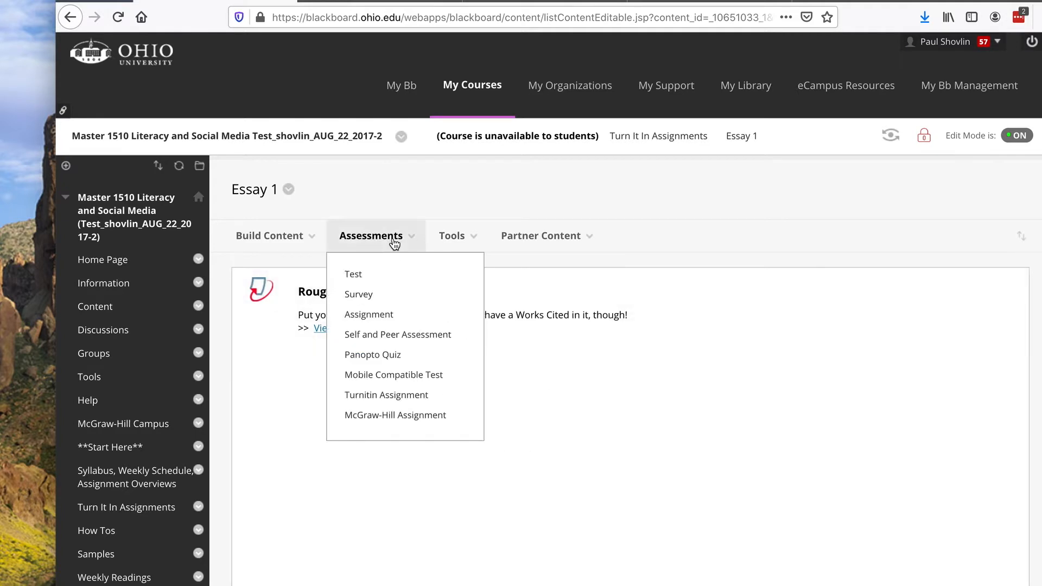
left_click(417, 402)
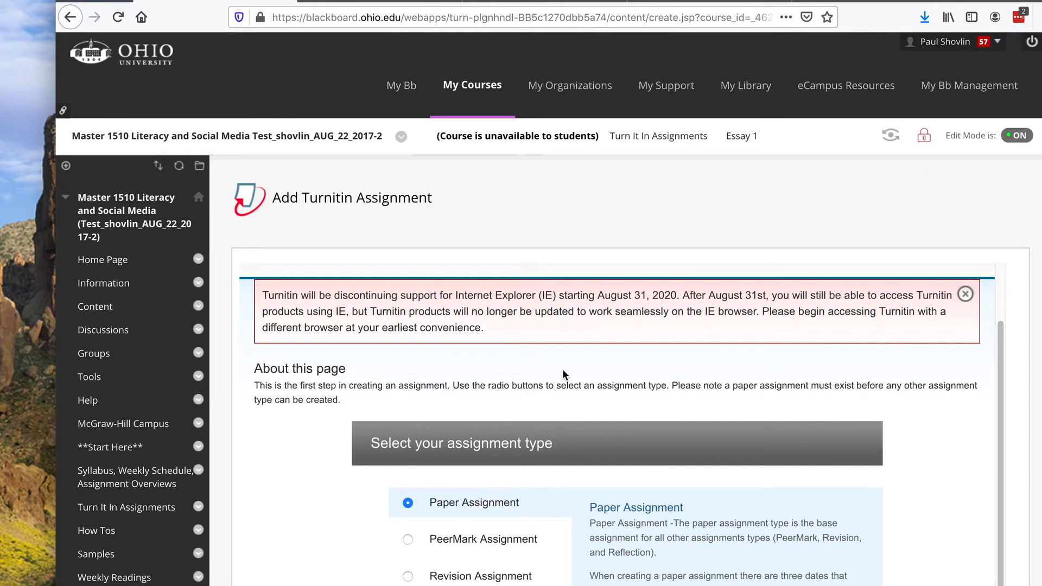
left_click(467, 539)
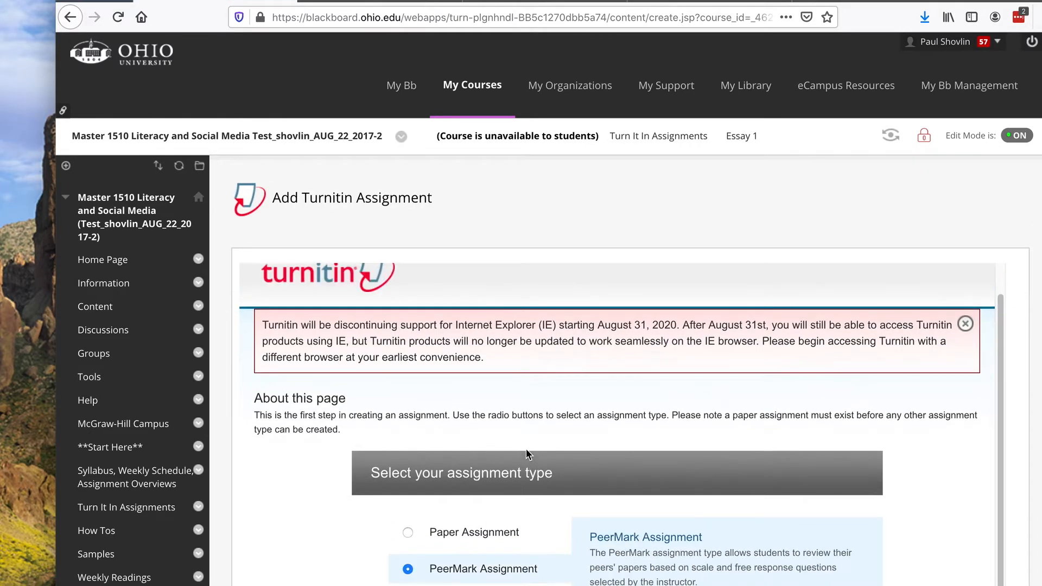
scroll(572, 375, "down", 5)
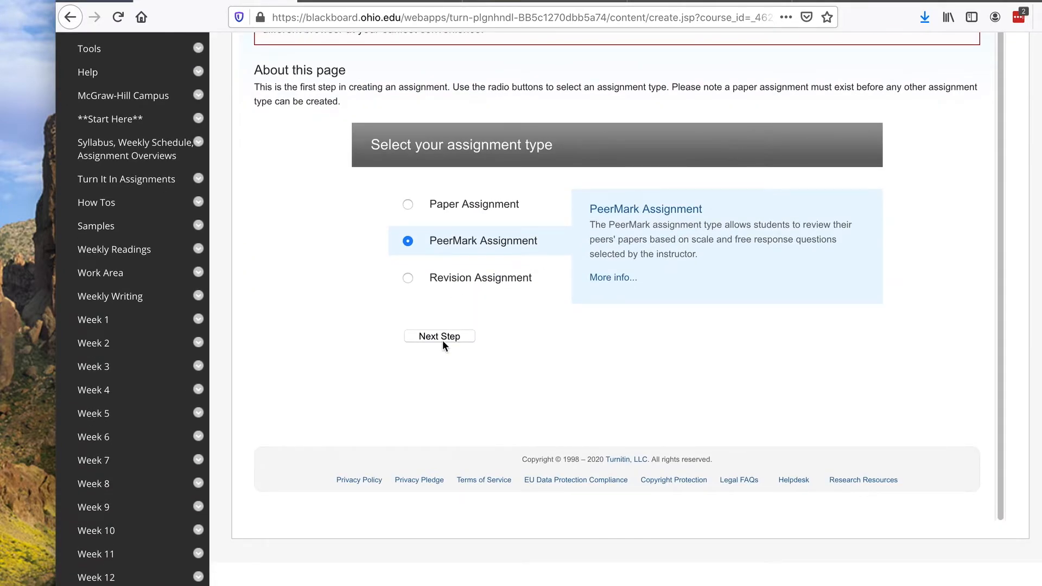
left_click(444, 336)
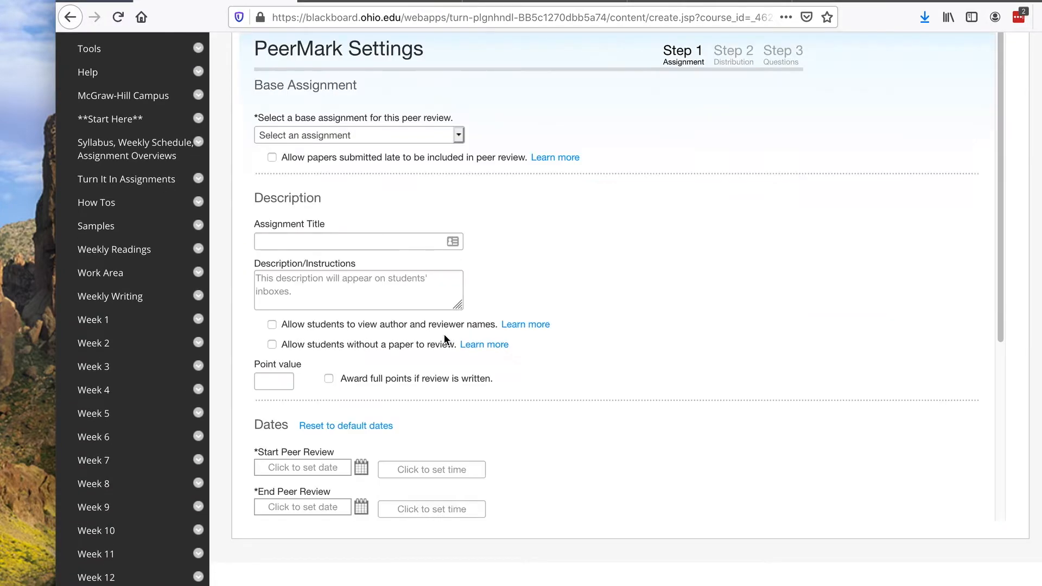
- Set Rough Draft Essay 1 as the base assignment and allow late-submitted papers to be included in peer review
left_click(342, 137)
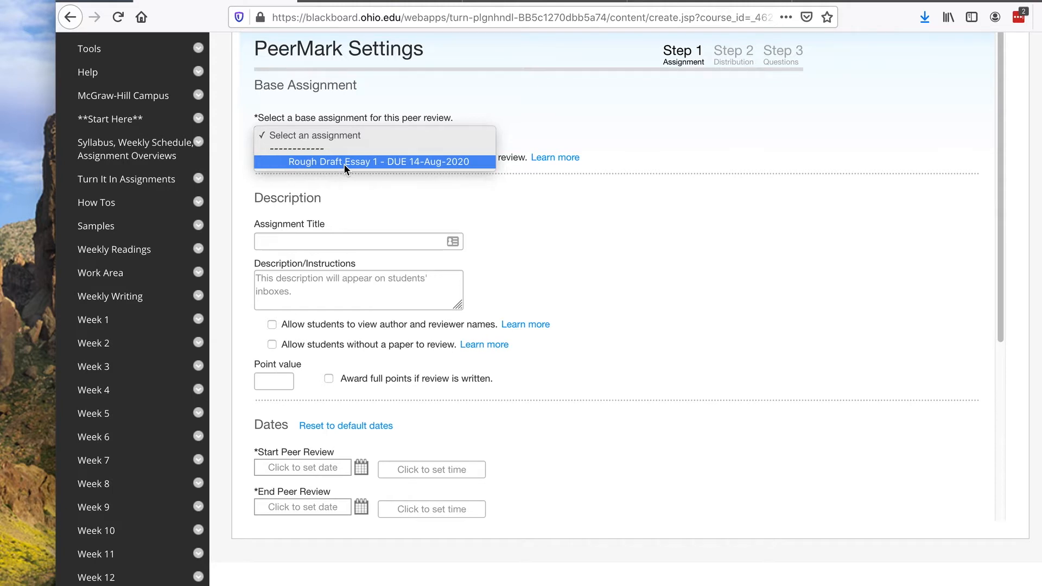
left_click(405, 162)
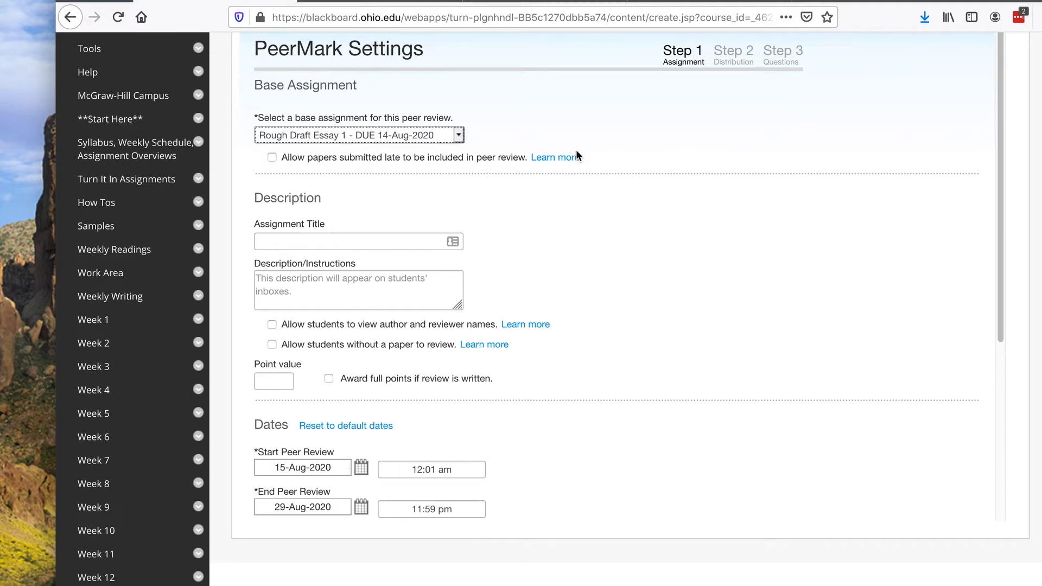
left_click(271, 158)
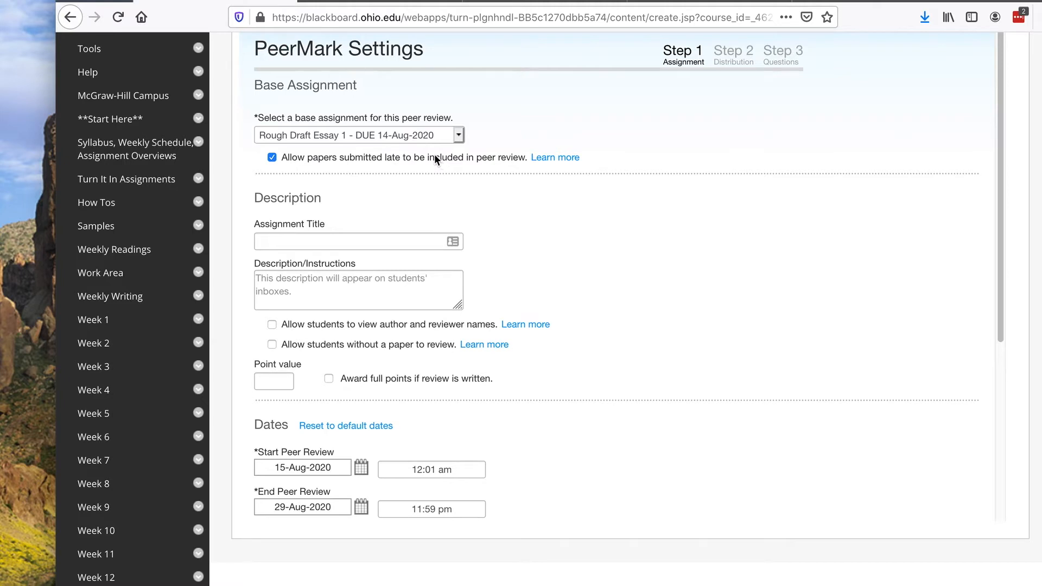
- Title the peer review assignment "Go here to critique Rough Draft Essay 1"
left_click(363, 241)
type("Go ")
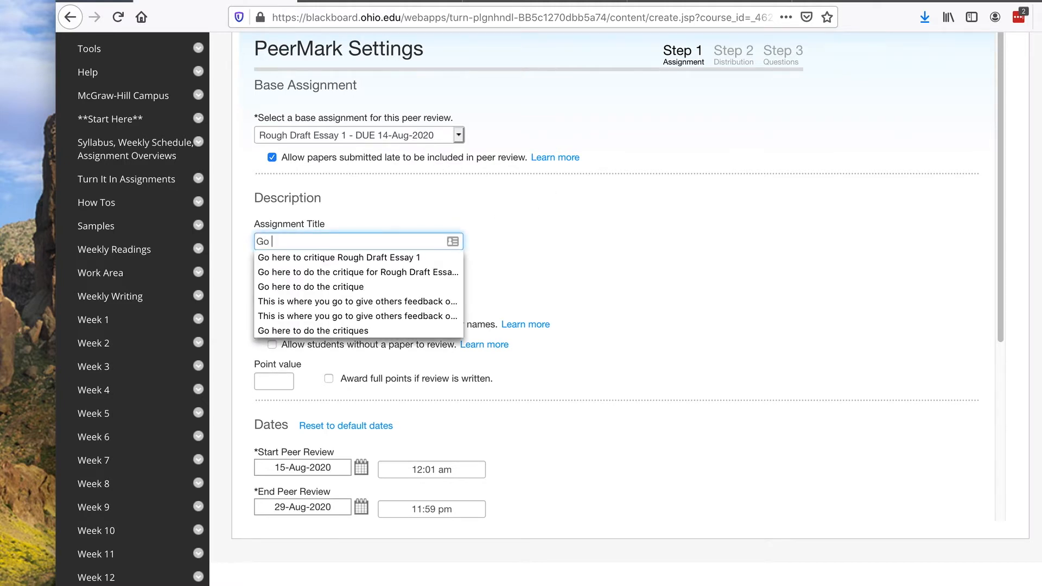
type("here to crit")
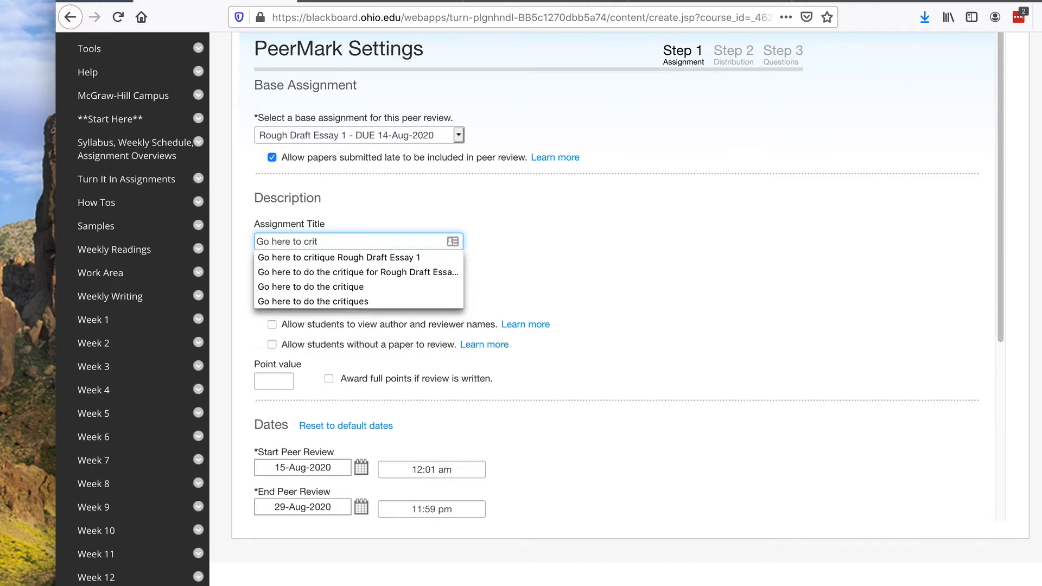
type("ique Rough Draf")
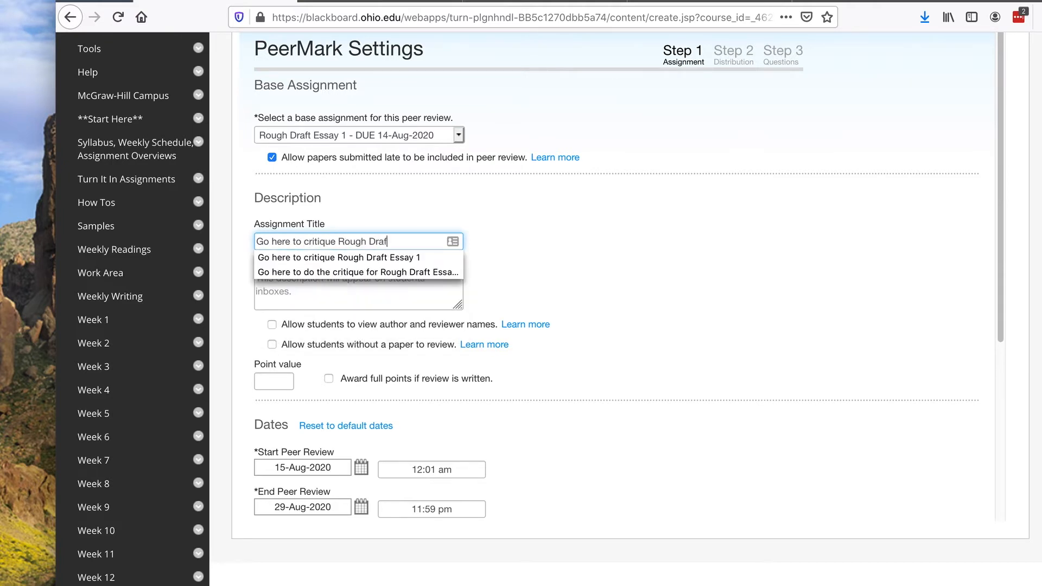
type("t Essay 1")
left_click(575, 288)
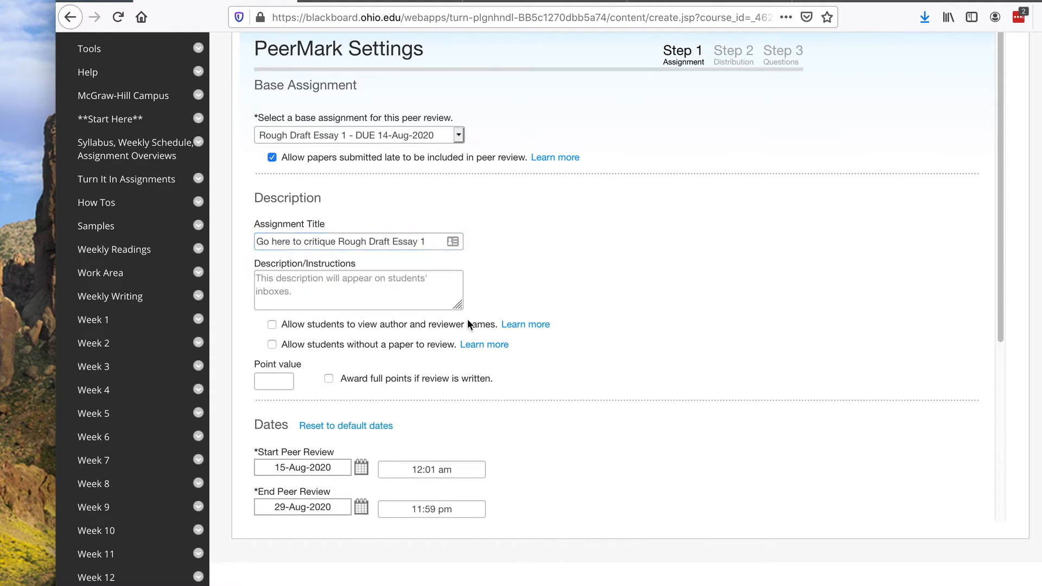
- Allow students to view author and reviewer names, and allow students without a paper to review
left_click(273, 326)
left_click(272, 326)
left_click(272, 324)
left_click(273, 346)
- Set the end of peer review to 22-Aug-2020, then save and continue to the distribution settings
left_click(305, 511)
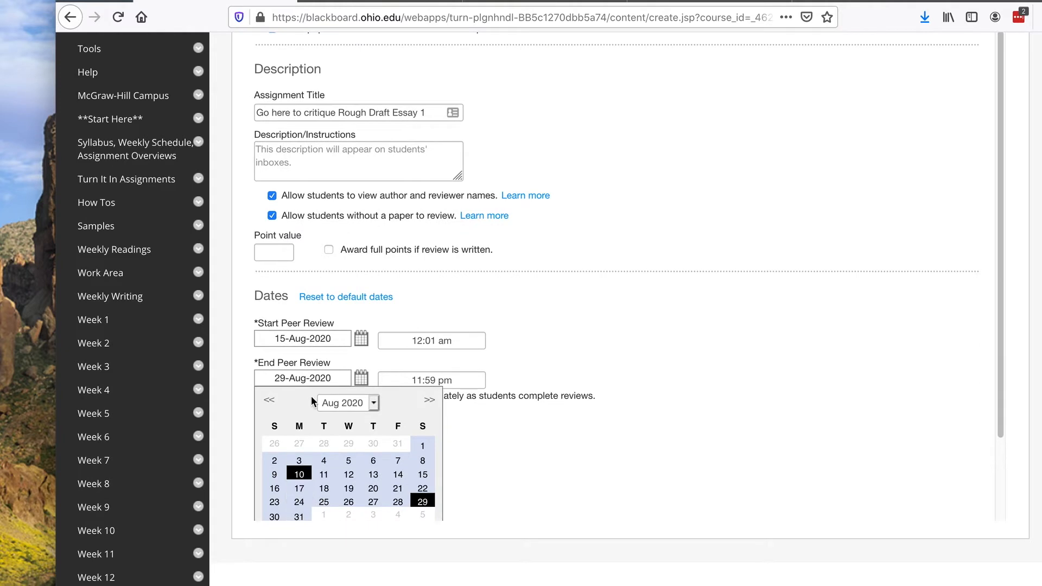
left_click(422, 488)
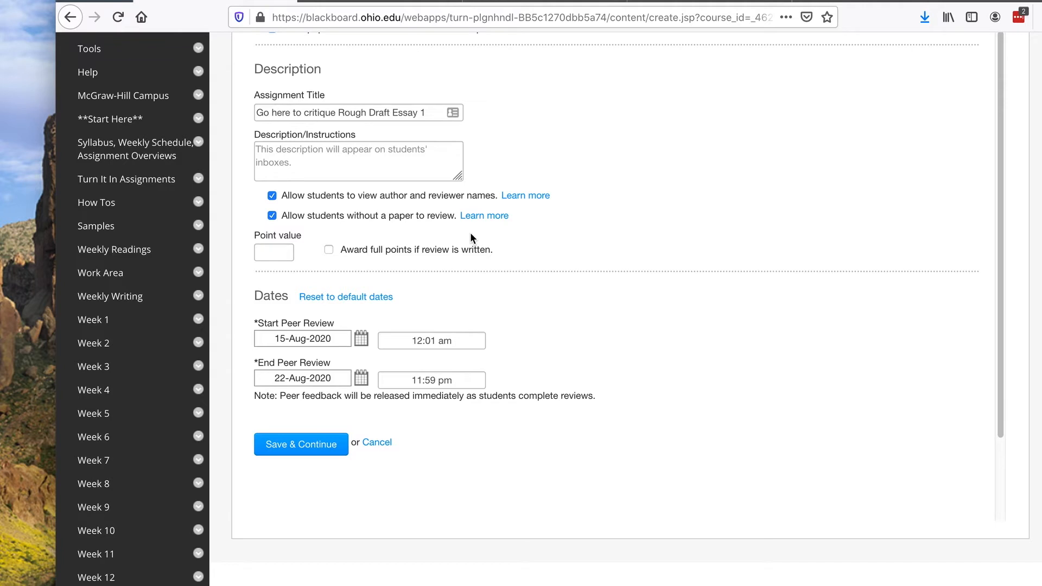
left_click(322, 447)
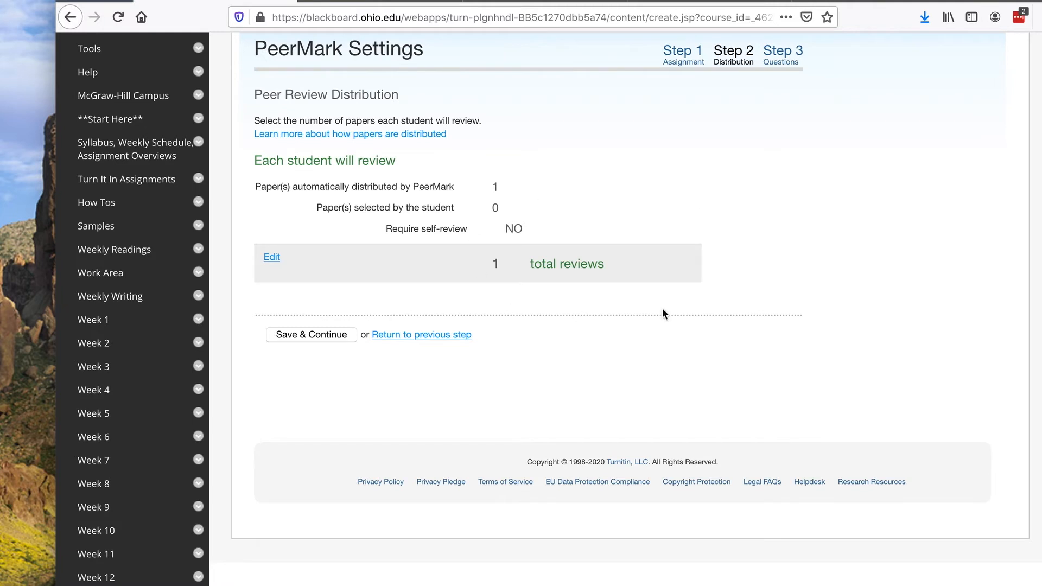
- Set the papers automatically distributed by PeerMark to 3 per student, save the distribution and continue to the questions
left_click(272, 257)
left_click_drag(519, 191, 463, 191)
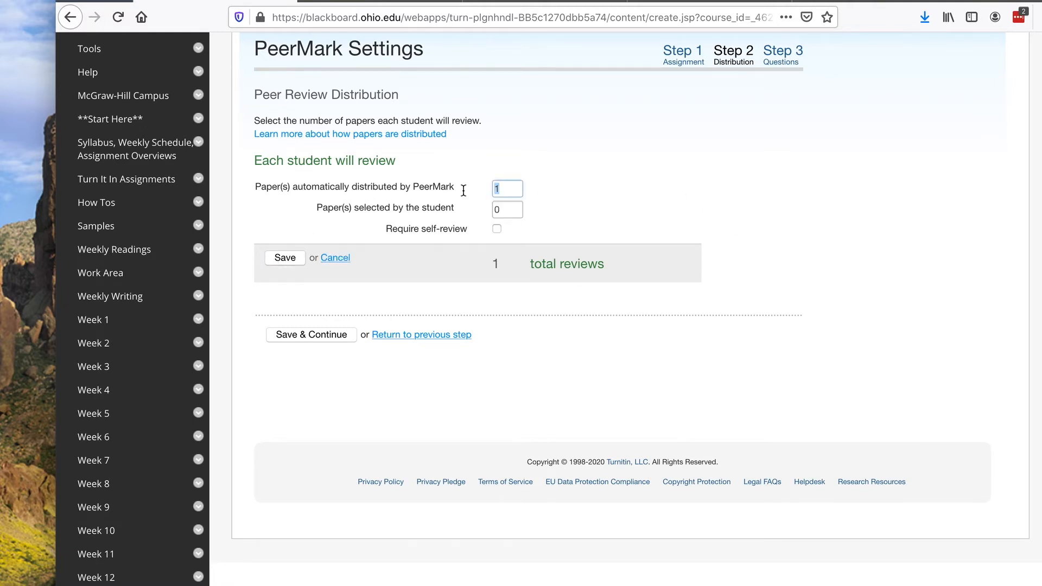
type("3")
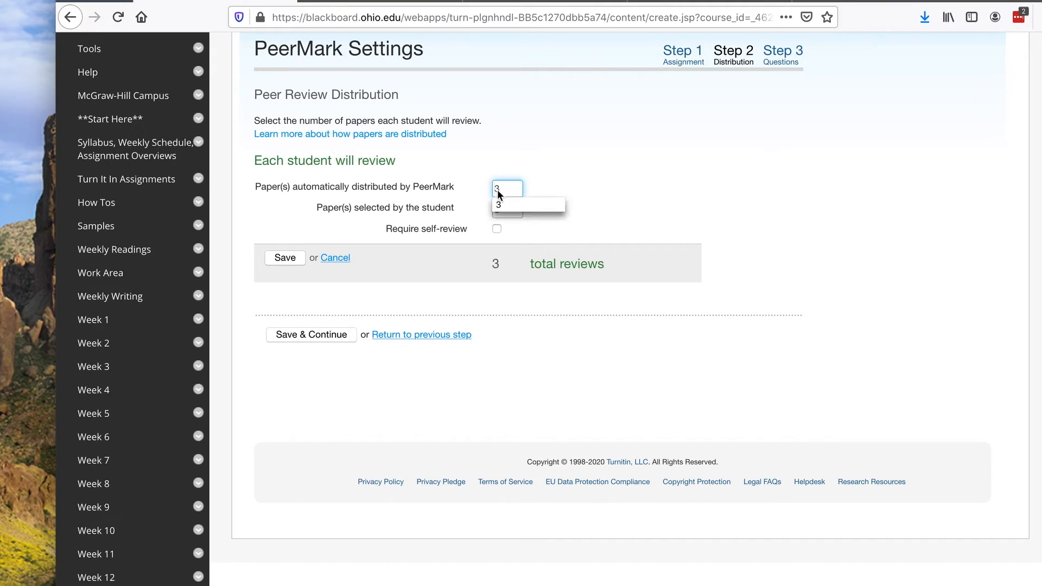
left_click(638, 193)
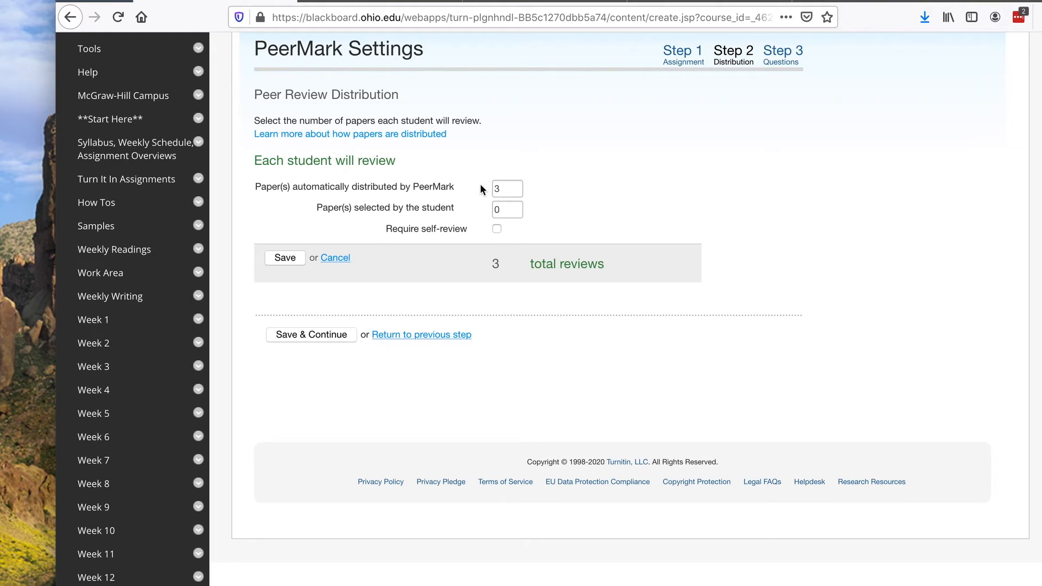
left_click(284, 258)
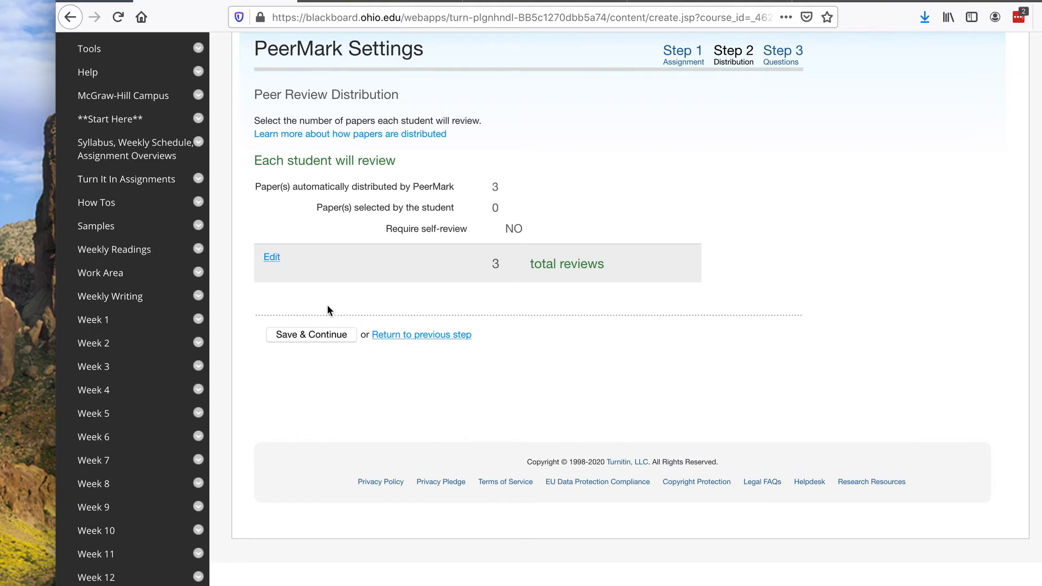
left_click(308, 335)
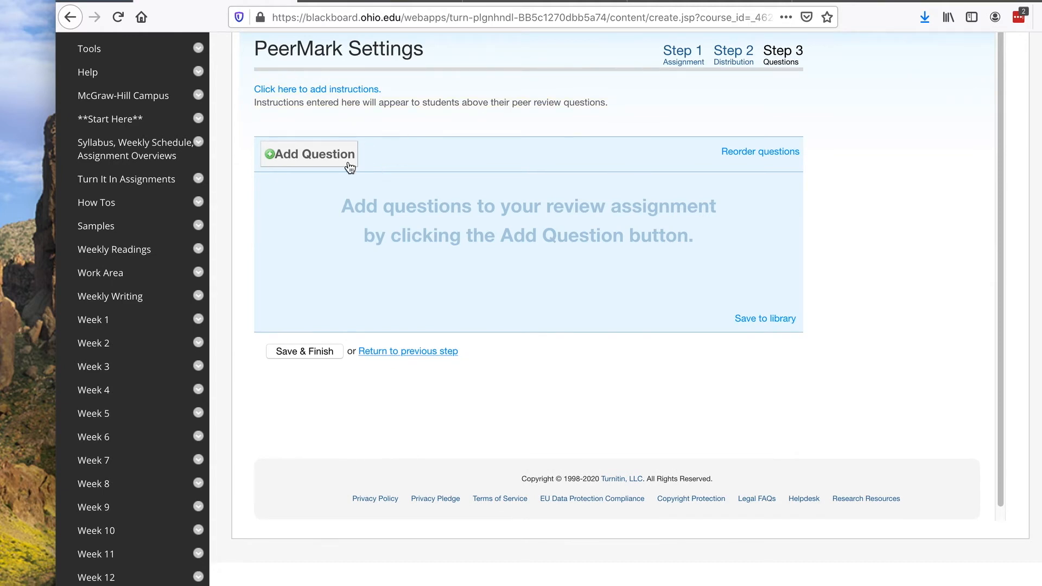
- Create a free response question beginning "Look at the intro. Does it end with a thesis statement. Is the"
left_click(316, 161)
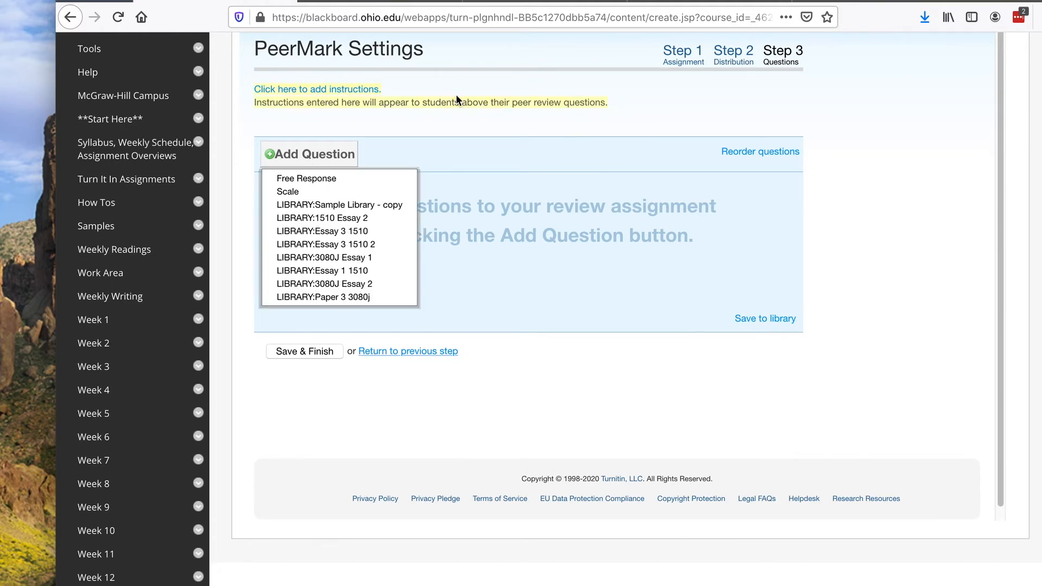
left_click(319, 178)
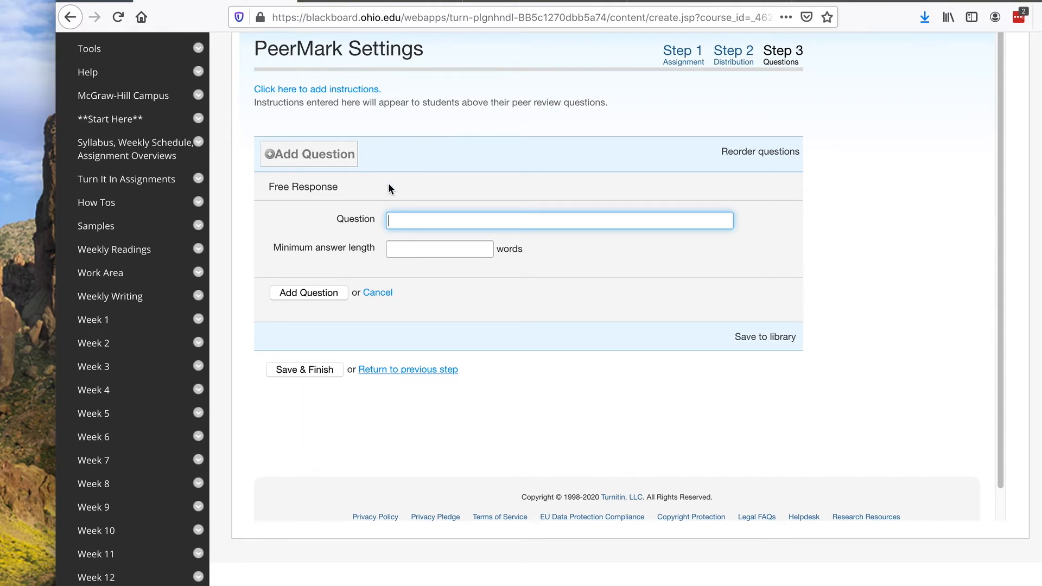
type("Look at the ")
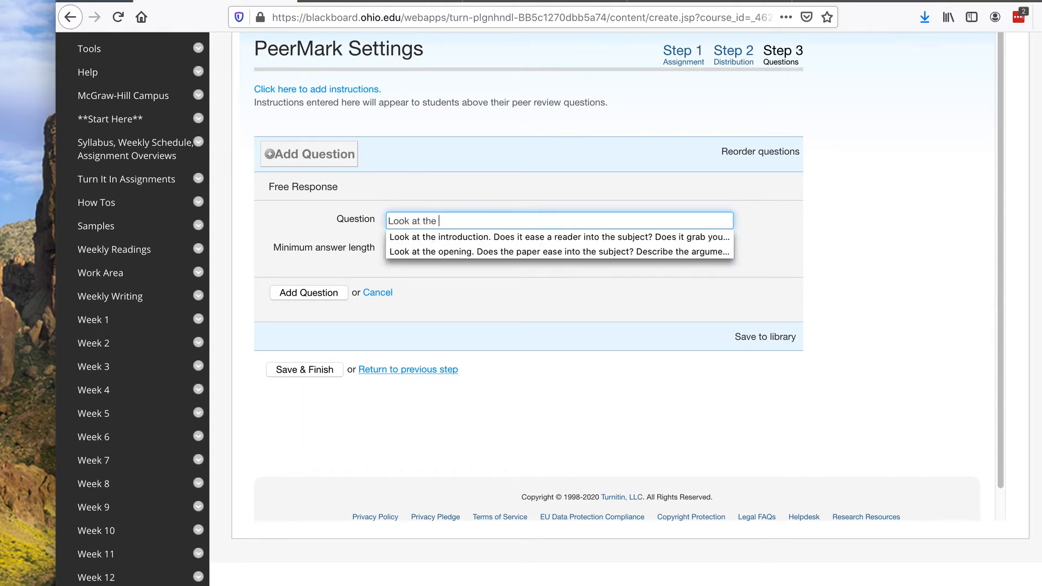
type("intro. Does it end with a thesis statement. Is the ")
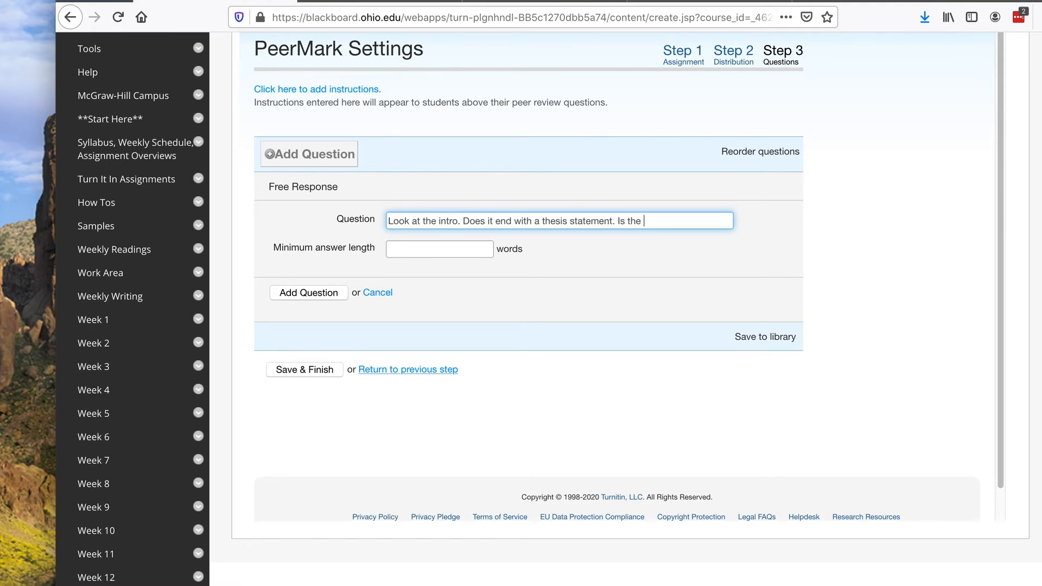
- Complete the question text with "thesis statement an argument a reasonable person can disagree with? How would revise it?"
type("thesis statement an ar")
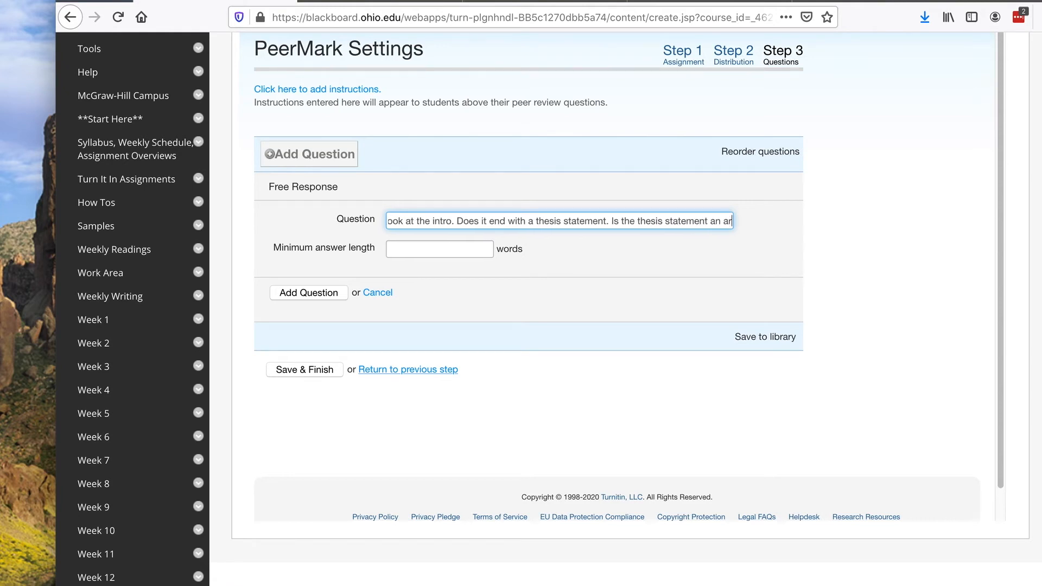
type("gument a reasonabl")
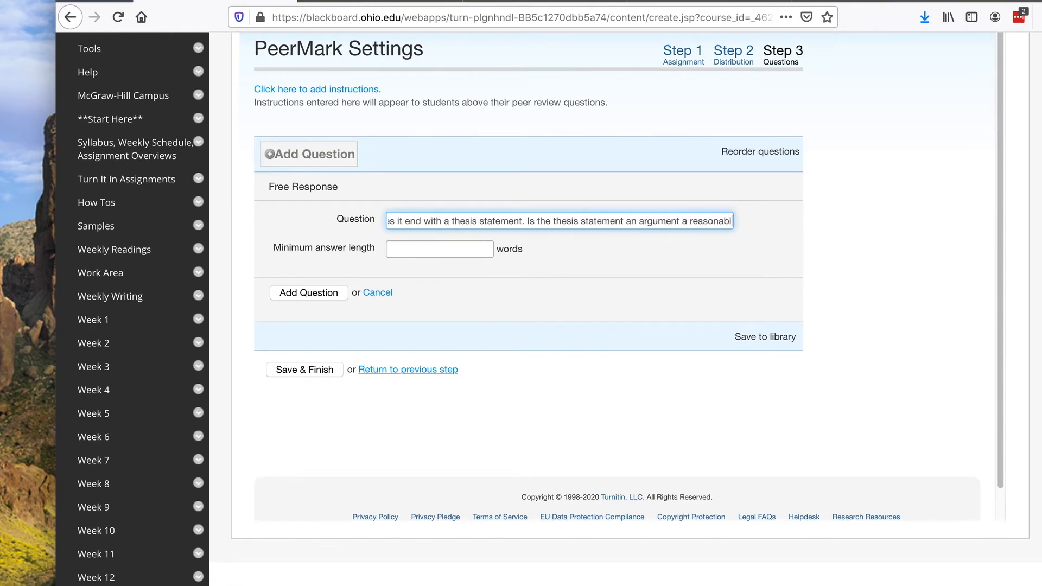
type("e person can ")
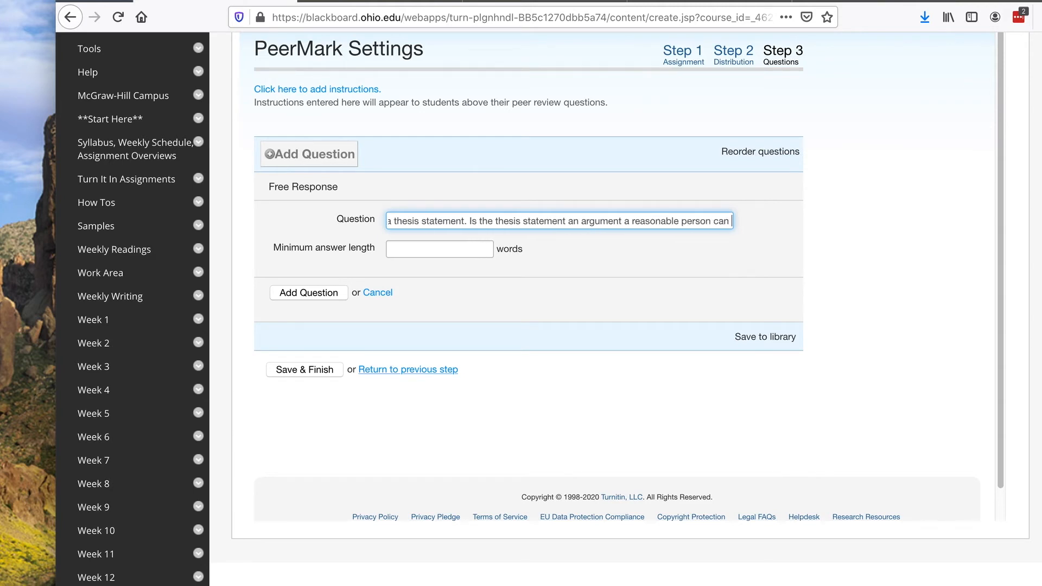
type("disagree with")
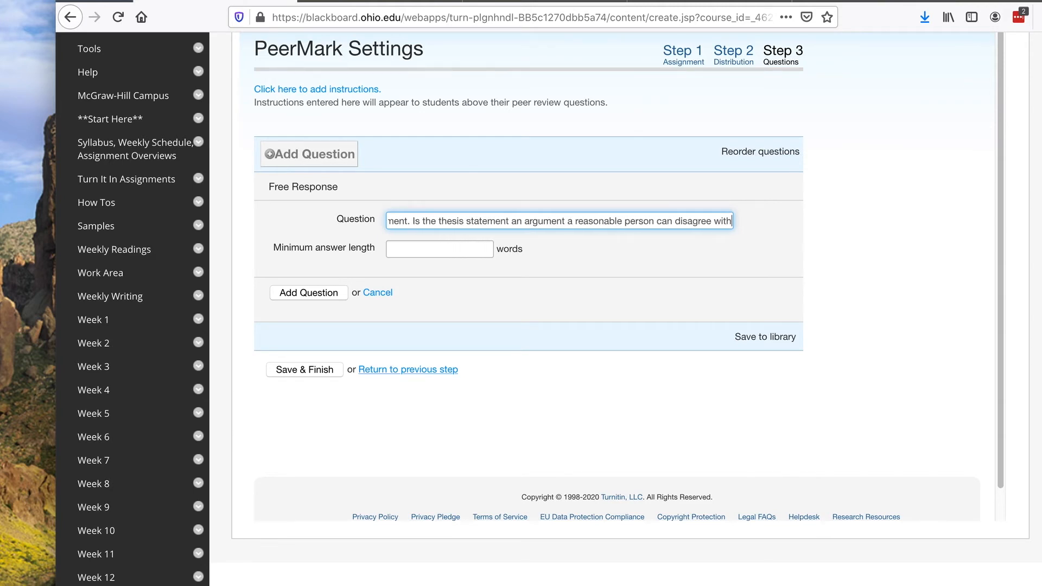
type("? How ywo")
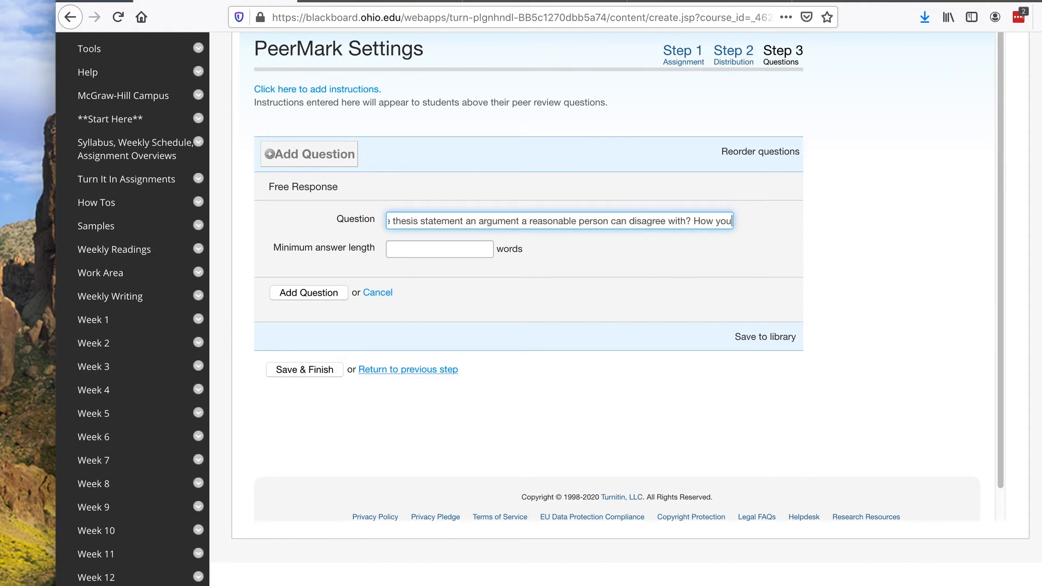
key("BackSpace")
key("BackSpace")
key("BackSpace")
type("woul")
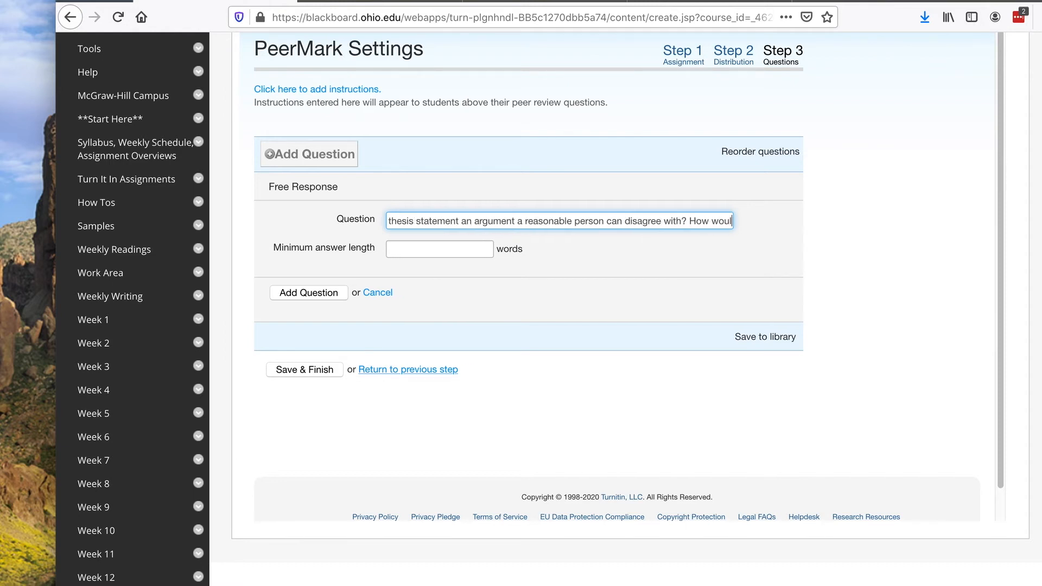
type("d revise it?")
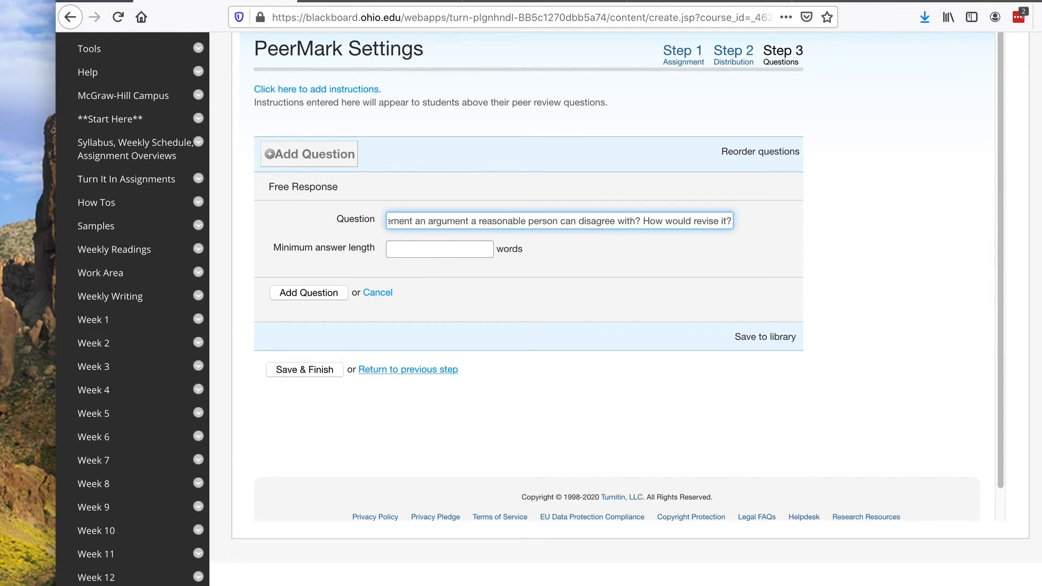
- Set the free response question's minimum answer length to 5 words
scroll(380, 163, "down", 1)
left_click(404, 217)
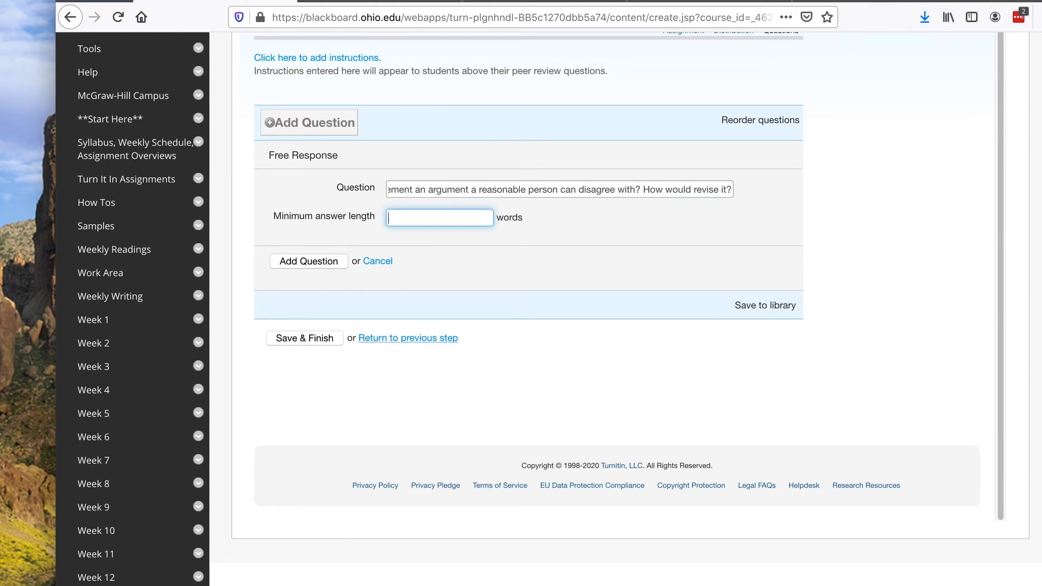
type("5")
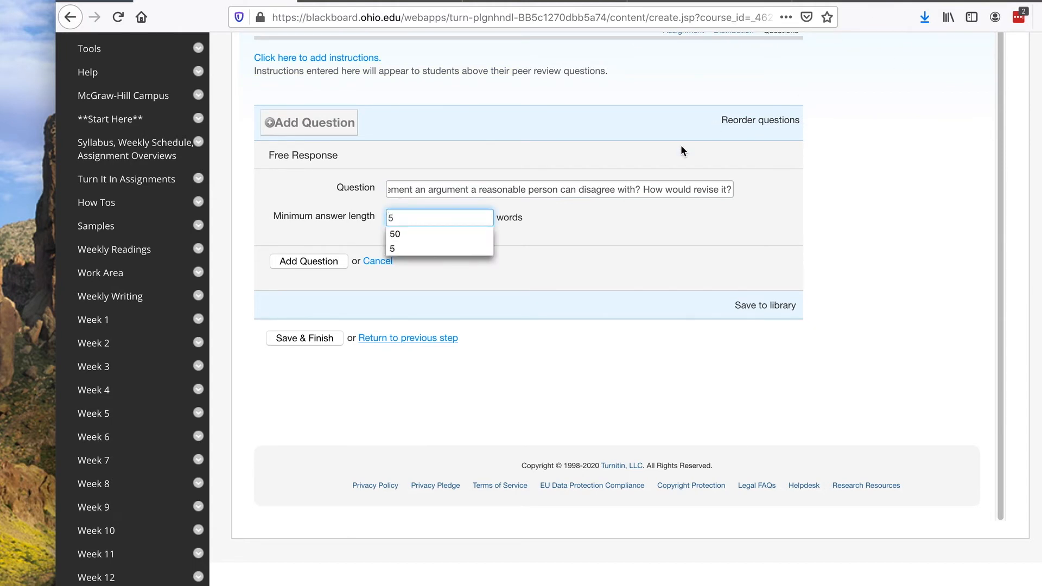
- Add the free response question to the assignment, plus all questions from the "Essay 1 1510" library
left_click(605, 262)
left_click(310, 261)
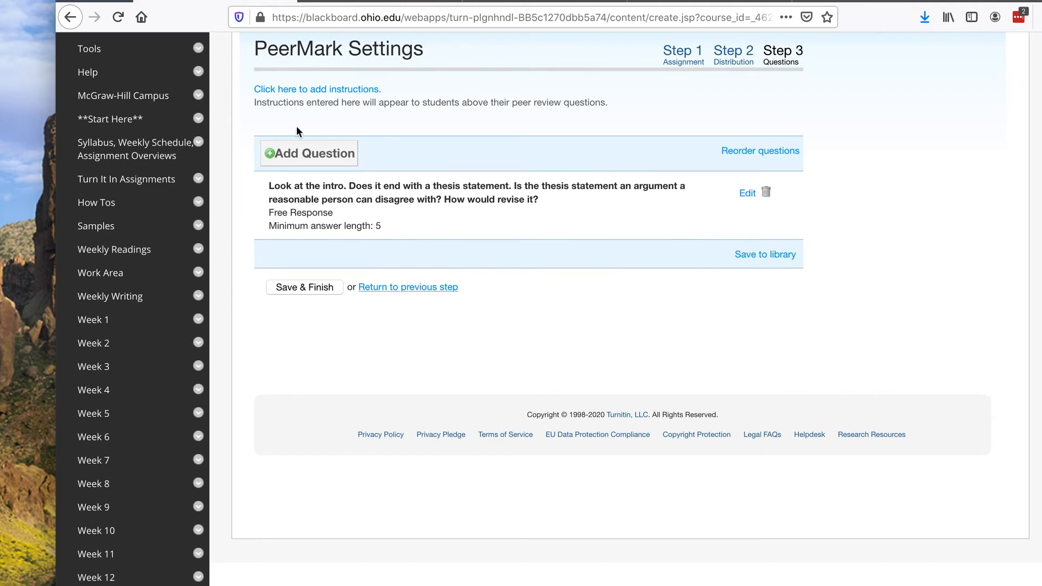
left_click(312, 158)
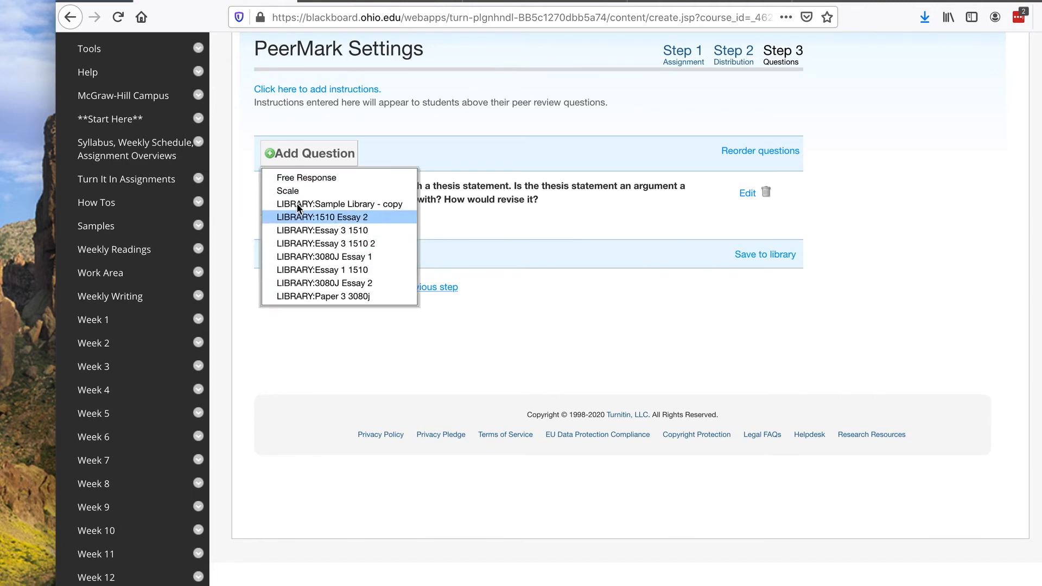
left_click(321, 272)
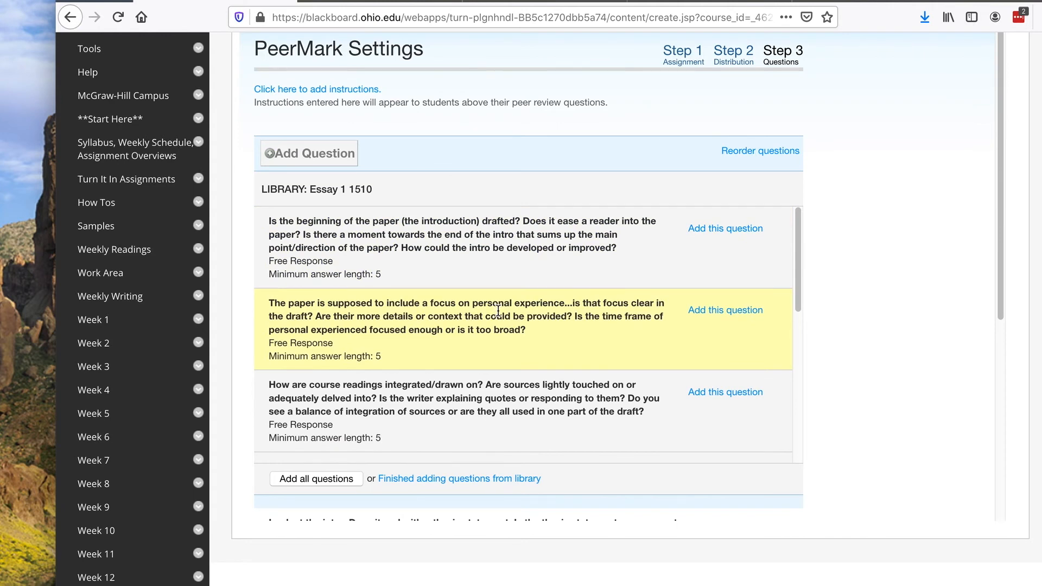
scroll(495, 311, "up", 4)
scroll(492, 303, "down", 6)
scroll(490, 302, "down", 3)
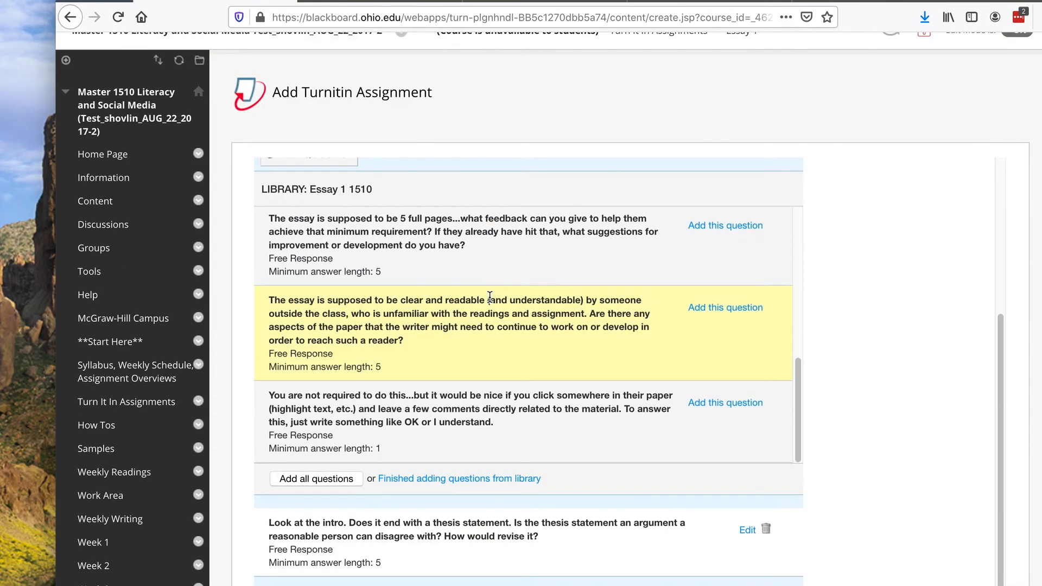
scroll(491, 304, "down", 1)
left_click(317, 416)
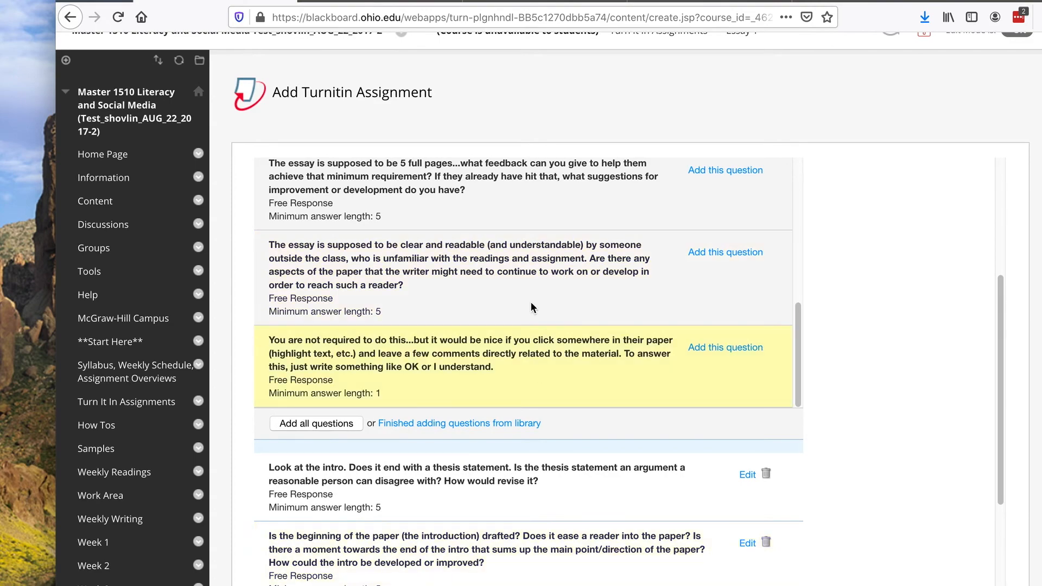
- Save and finish the PeerMark assignment, then return to the Essay 1 content folder
scroll(624, 334, "down", 10)
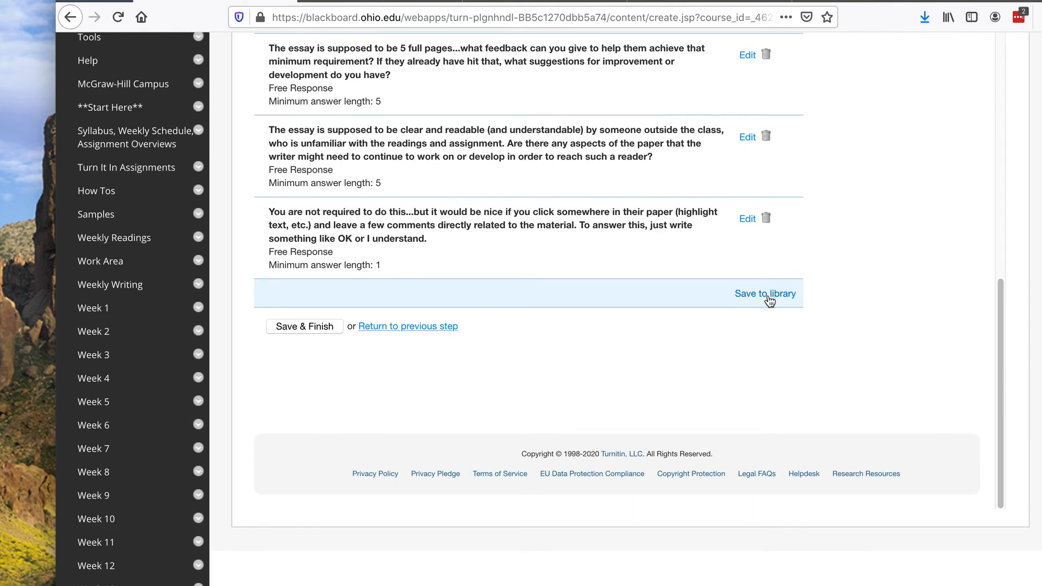
left_click(288, 328)
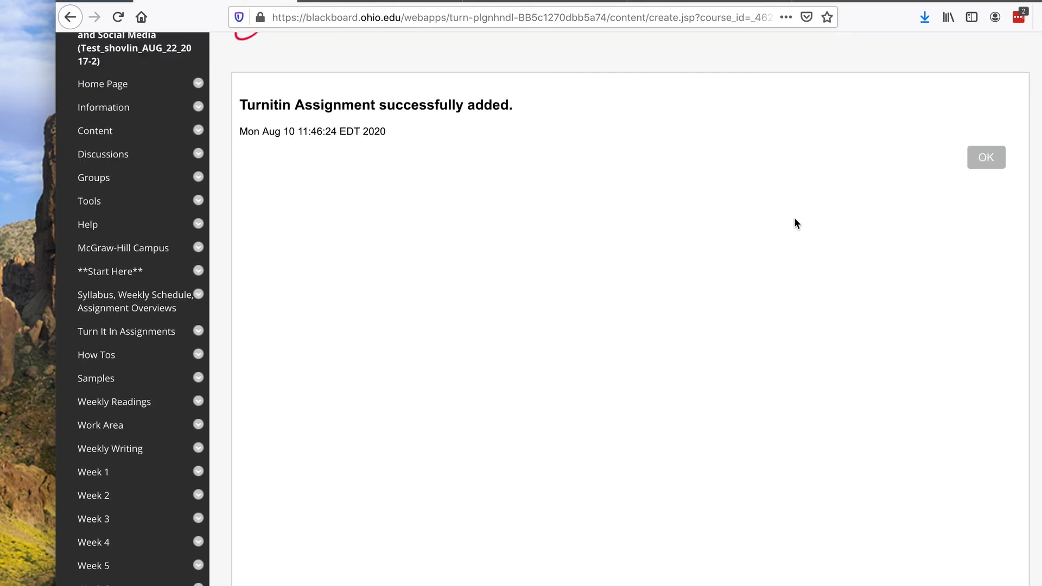
left_click(987, 333)
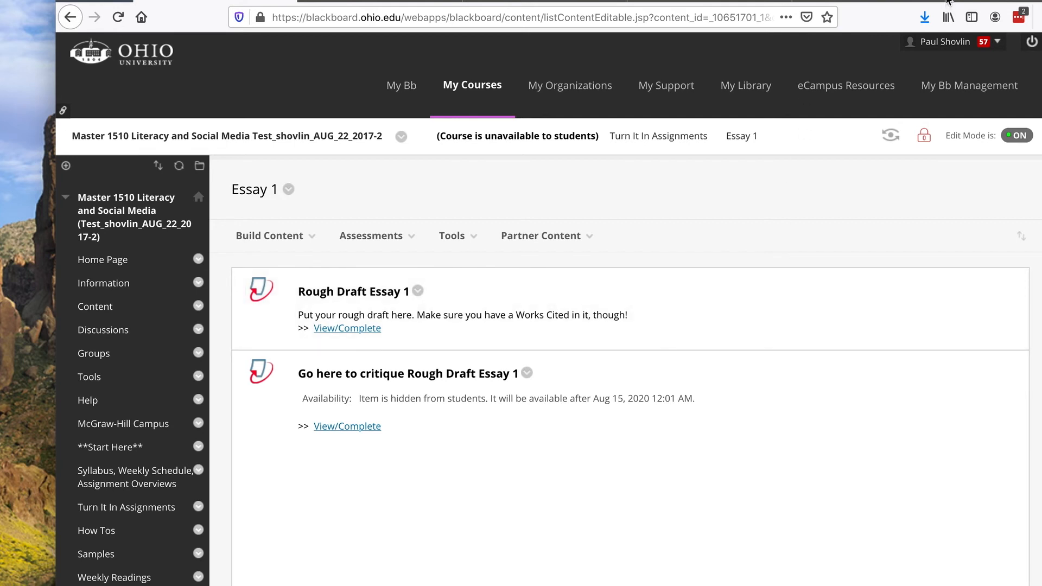
- Bring up the other browser window with the example "Go here to do the critiques" PeerMark inbox and reposition it
key("super+grave")
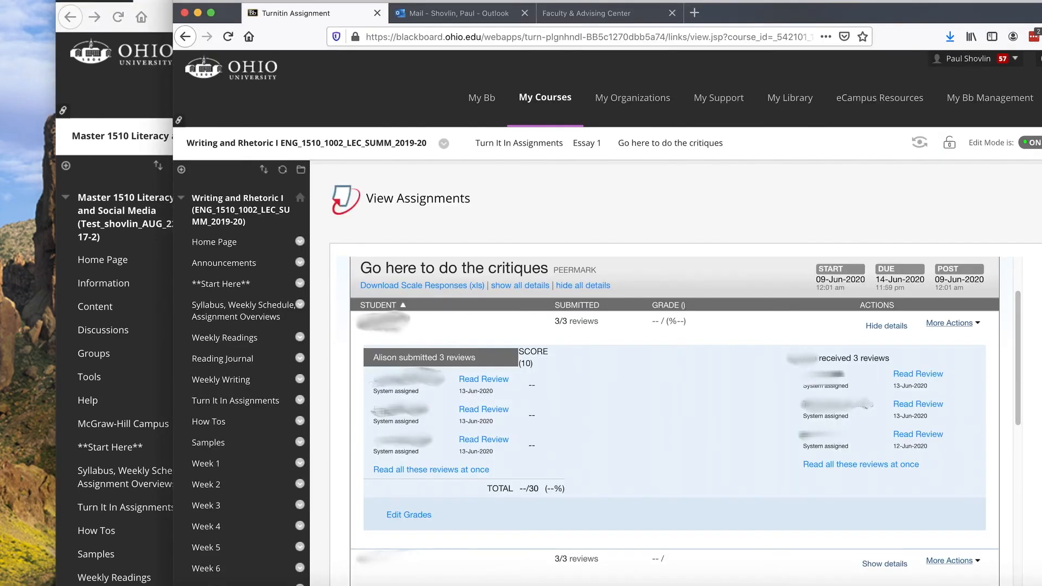
left_click_drag(781, 13, 657, 13)
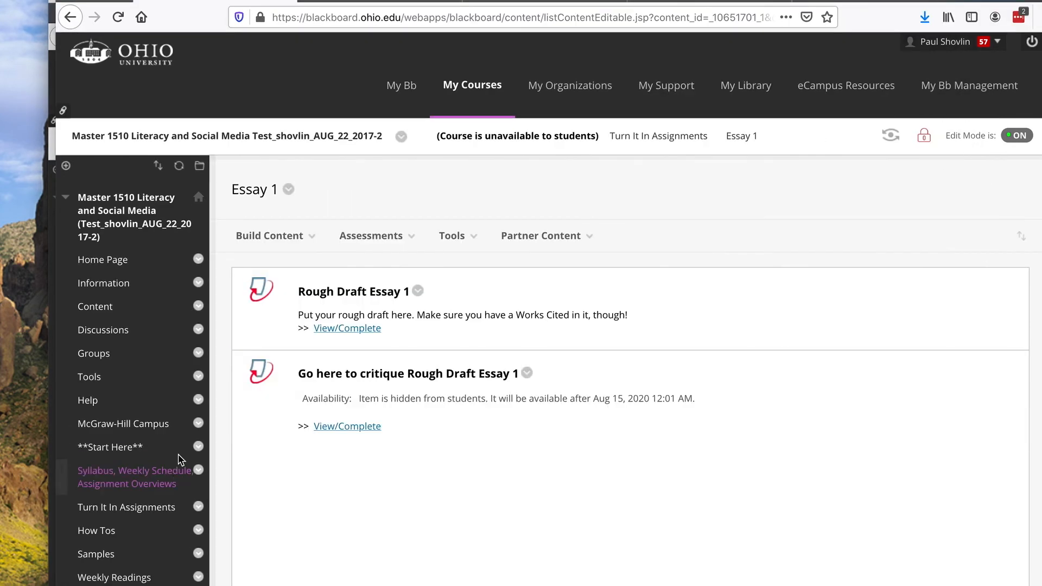
- In the master course, open "Go here to critique Rough Draft Essay 1" from the second page of the Turnitin Assignments course tool
scroll(161, 379, "down", 15)
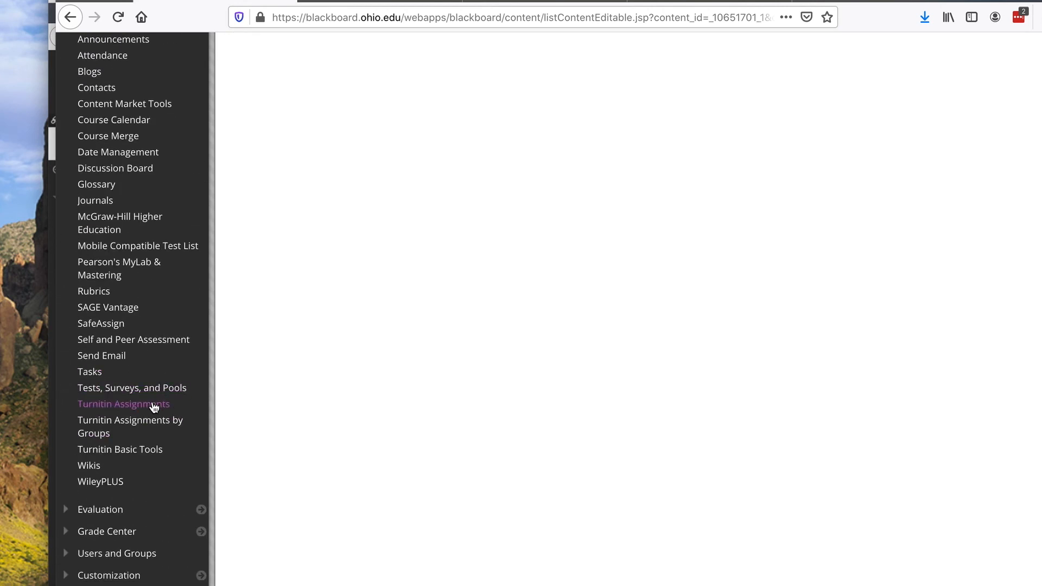
scroll(146, 375, "up", 3)
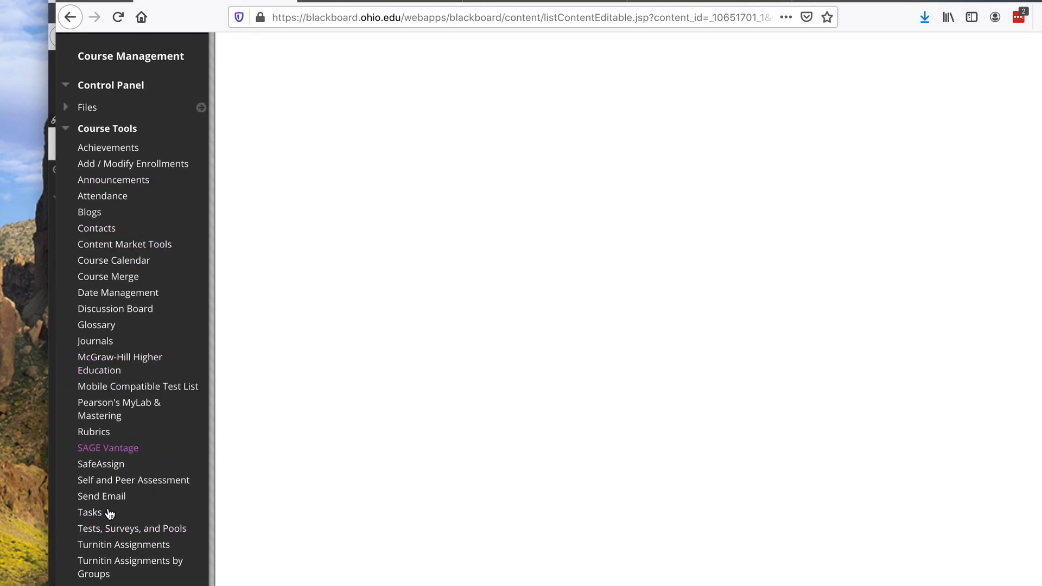
left_click(81, 546)
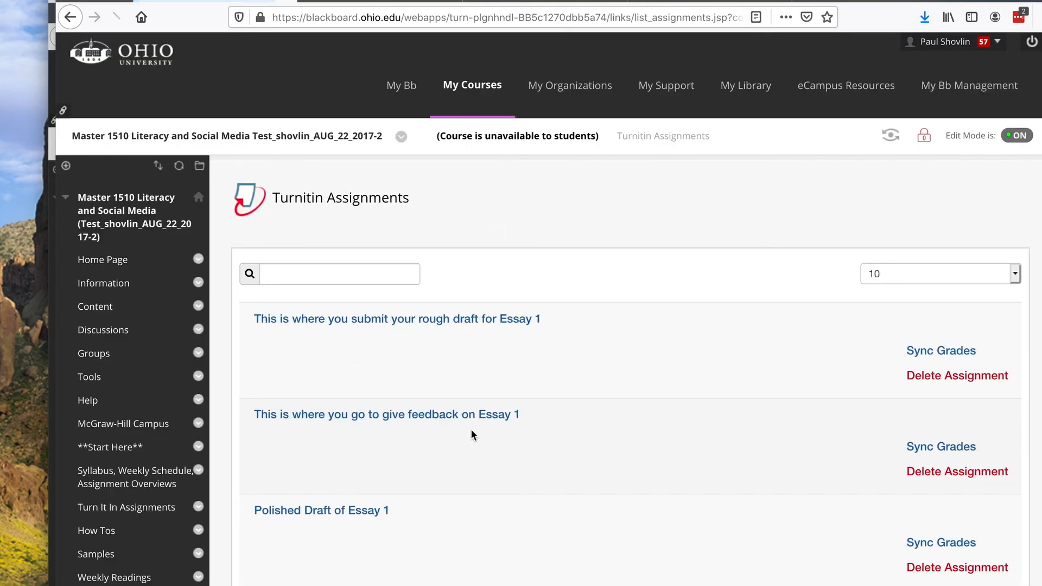
scroll(587, 423, "down", 20)
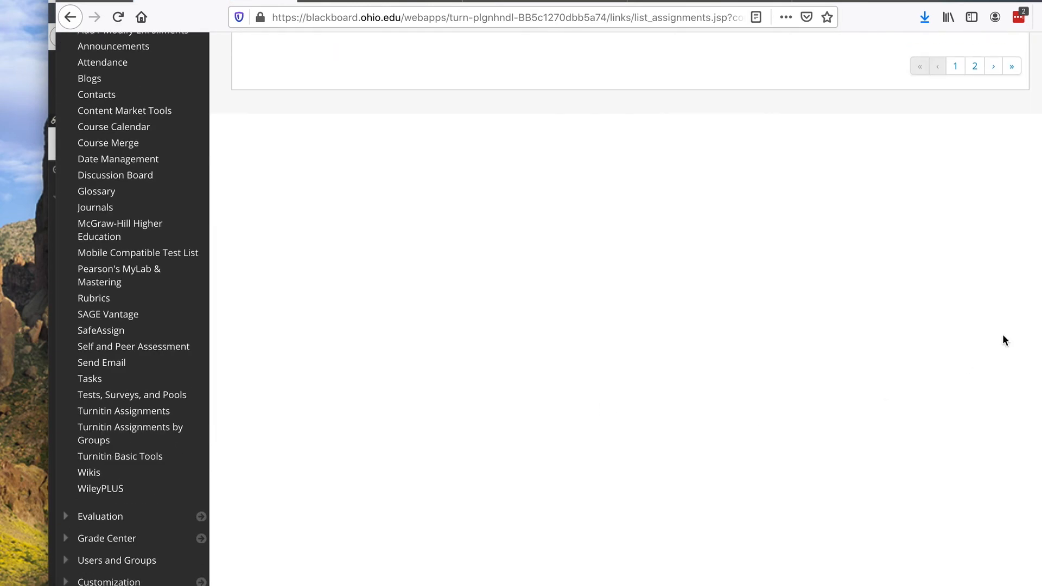
left_click(973, 66)
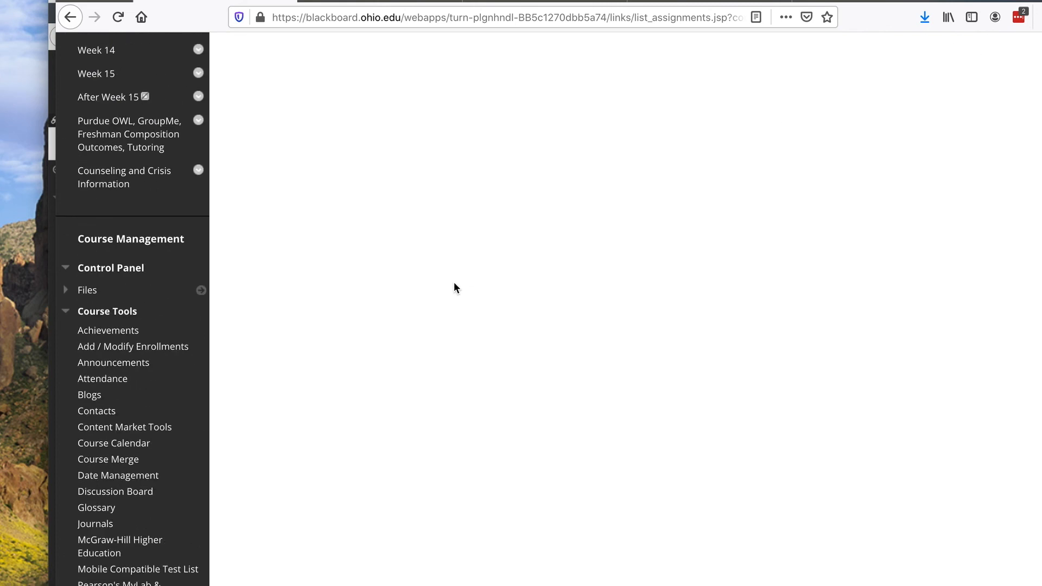
scroll(453, 287, "up", 5)
left_click(447, 270)
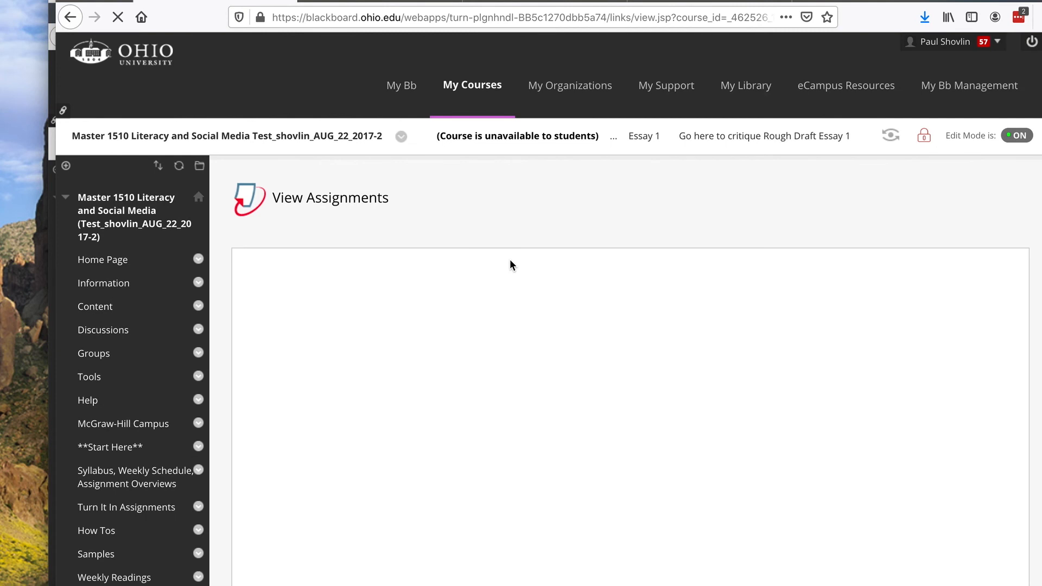
scroll(629, 308, "down", 3)
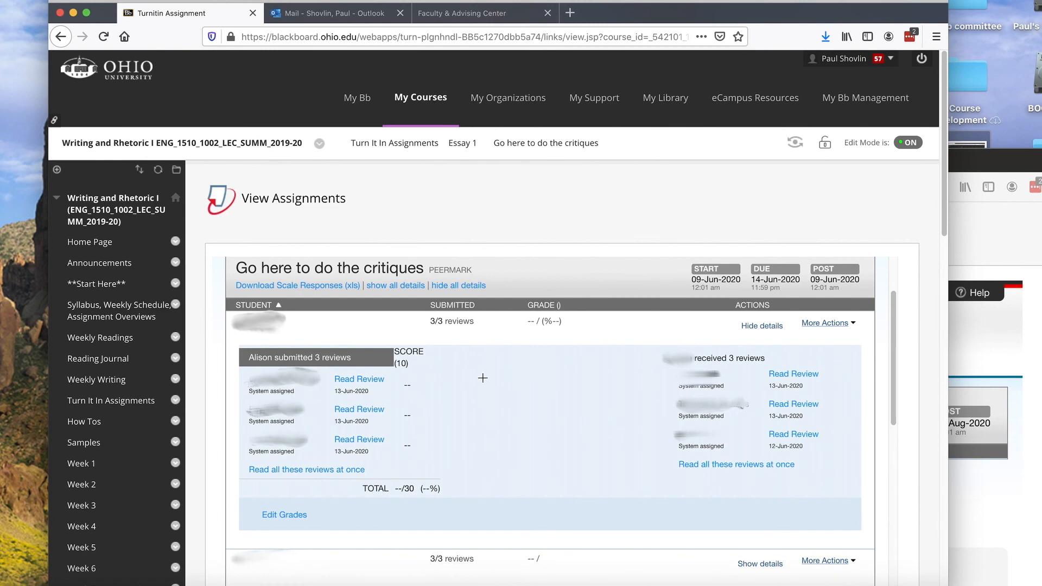
- Minimize the example critiques window, reopen the "Go here to critique Rough Draft Essay 1" inbox from the Turnitin assignments list, and reposition its window
key("super+m")
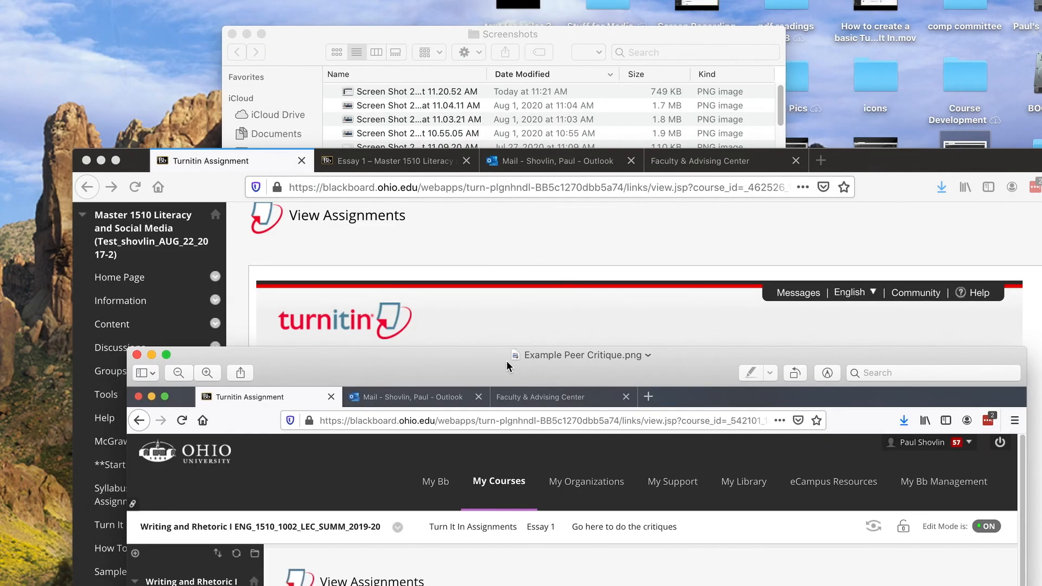
scroll(195, 437, "down", 15)
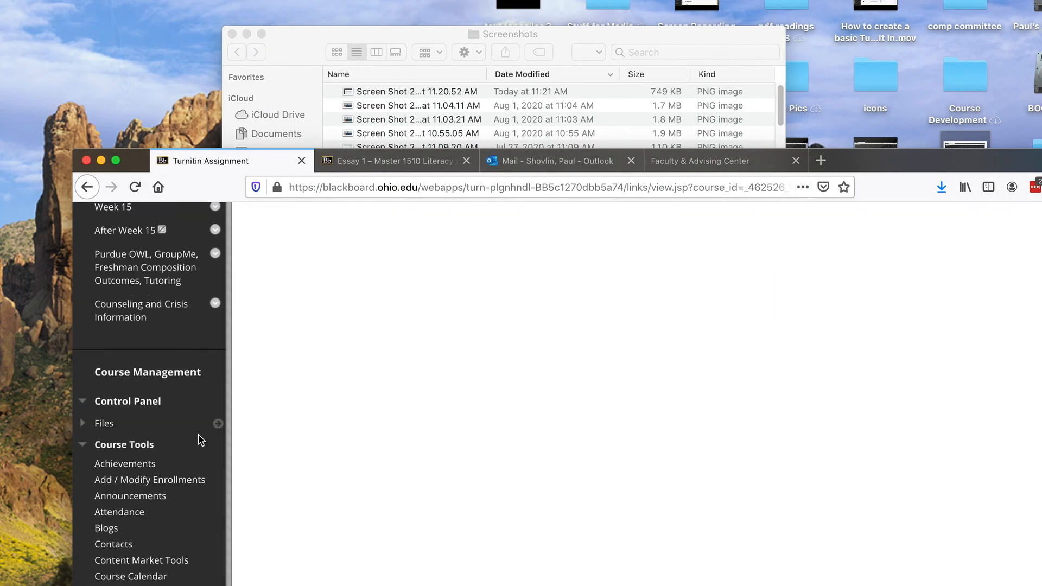
scroll(157, 525, "down", 5)
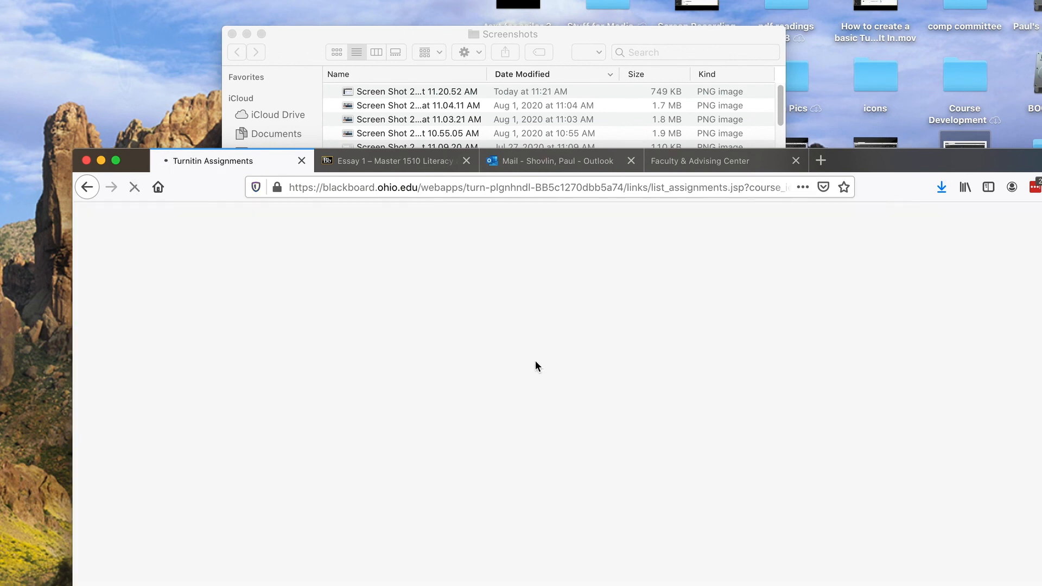
scroll(552, 355, "down", 5)
scroll(552, 347, "down", 10)
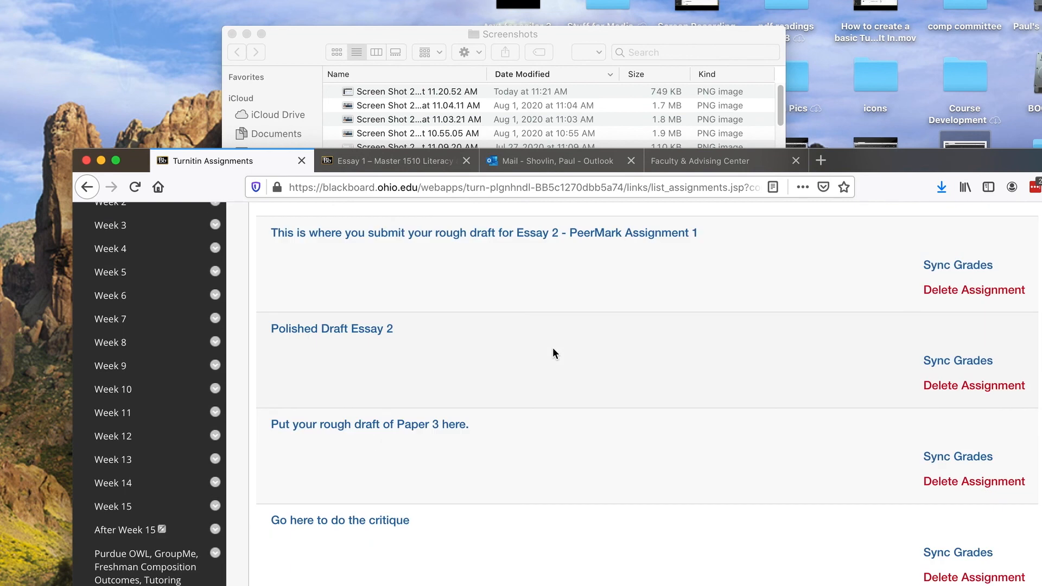
scroll(905, 492, "down", 5)
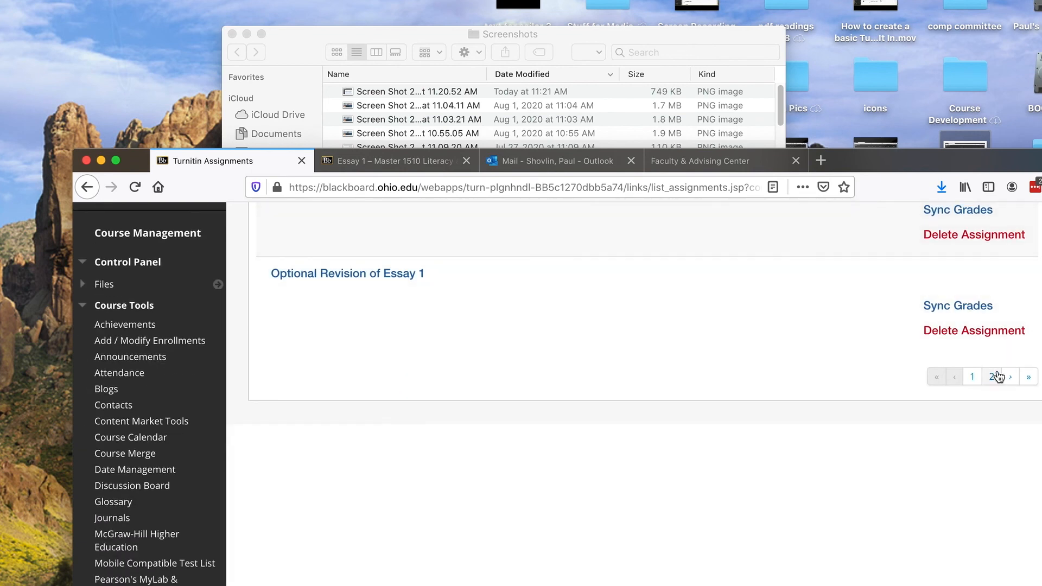
left_click(990, 376)
scroll(380, 354, "up", 10)
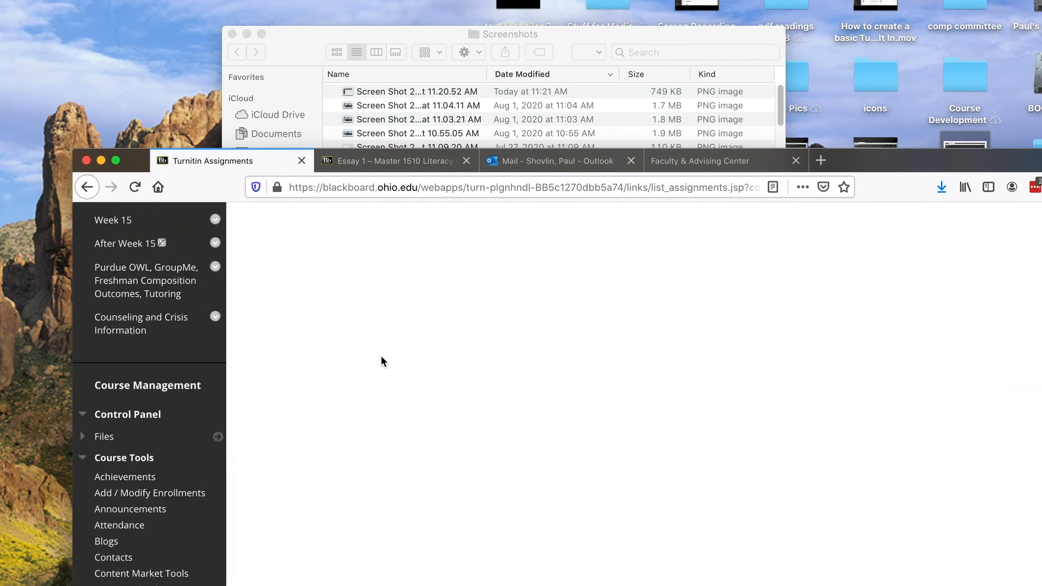
left_click(367, 342)
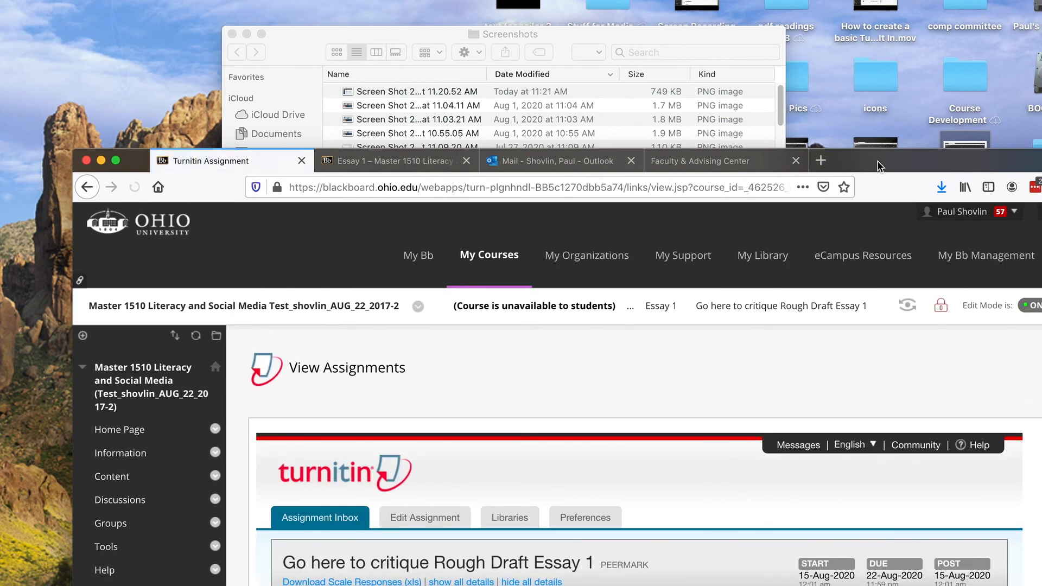
left_click_drag(877, 161, 808, 0)
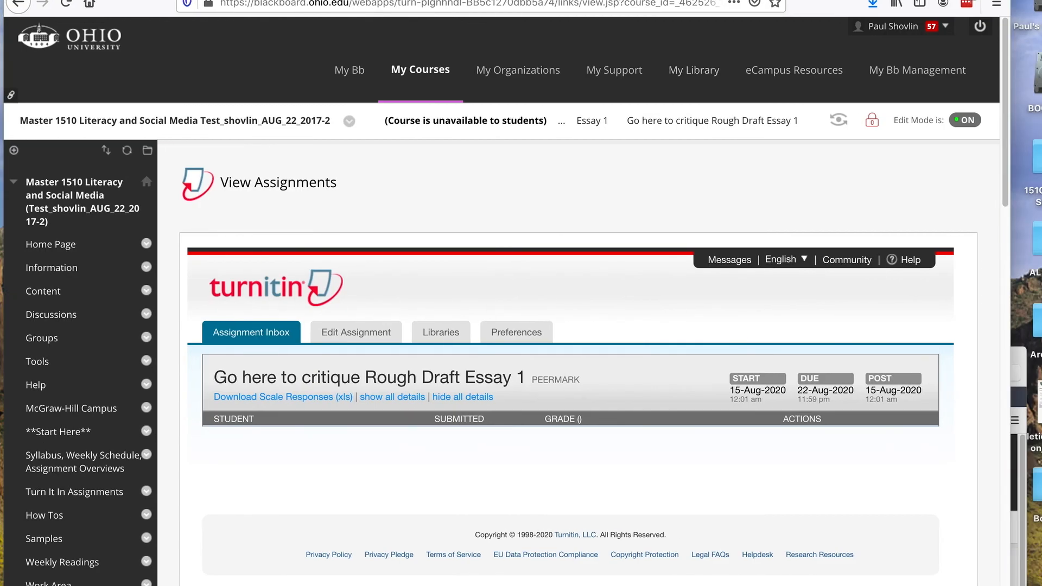